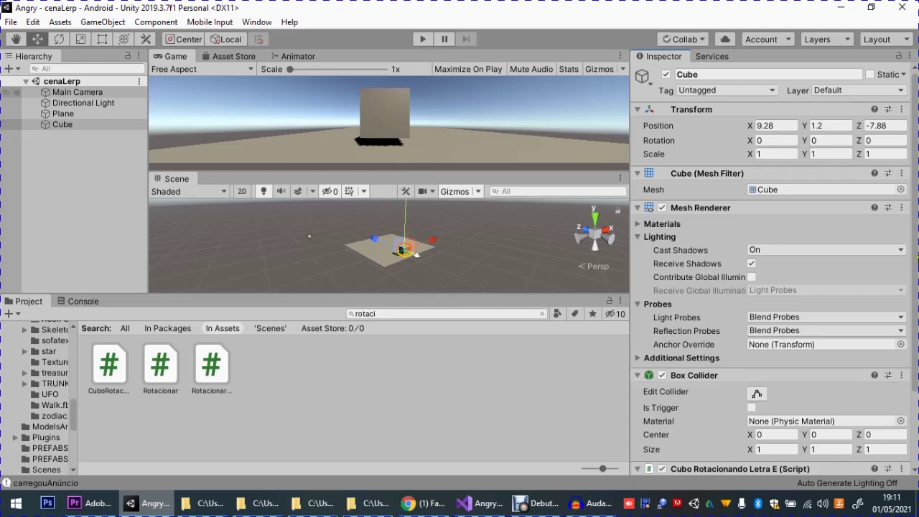
Inspect the Plane, Cube and Main Camera, and look at the options for the cube's rotation script
scroll(914, 344, down, 3)
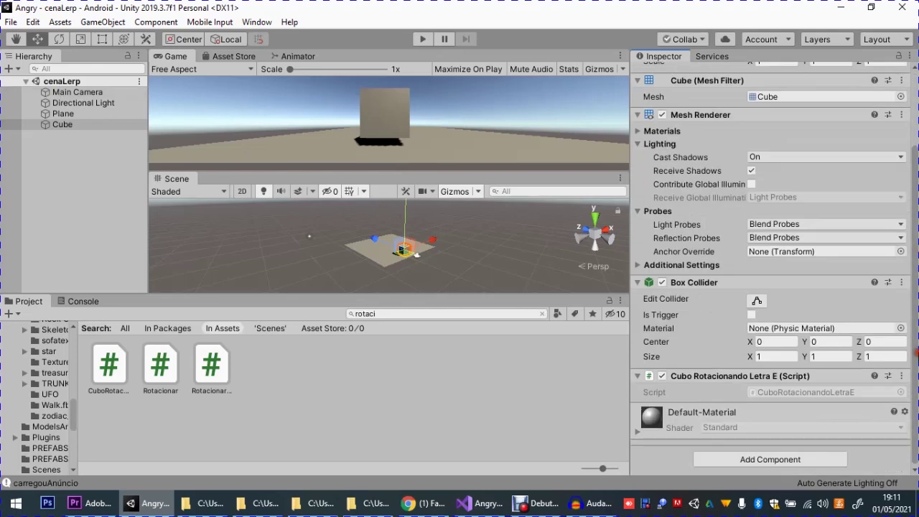
click(48, 113)
click(50, 126)
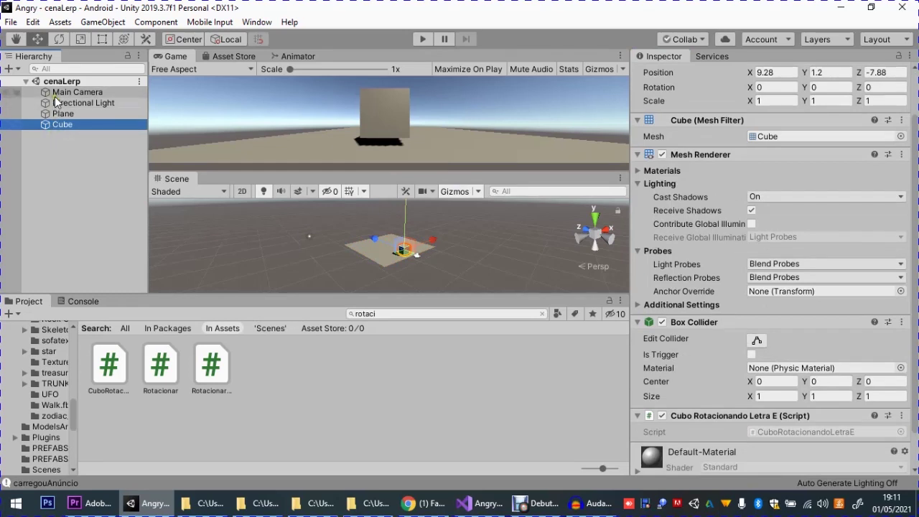
click(56, 92)
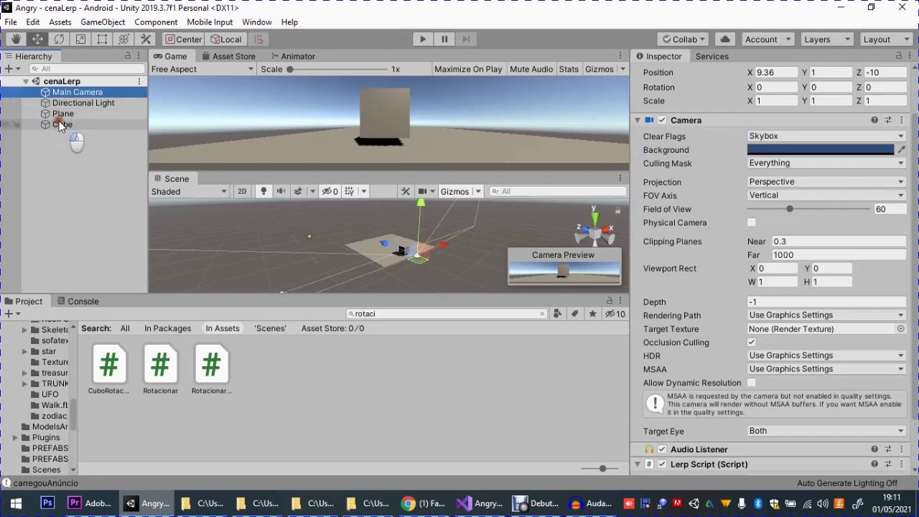
click(46, 126)
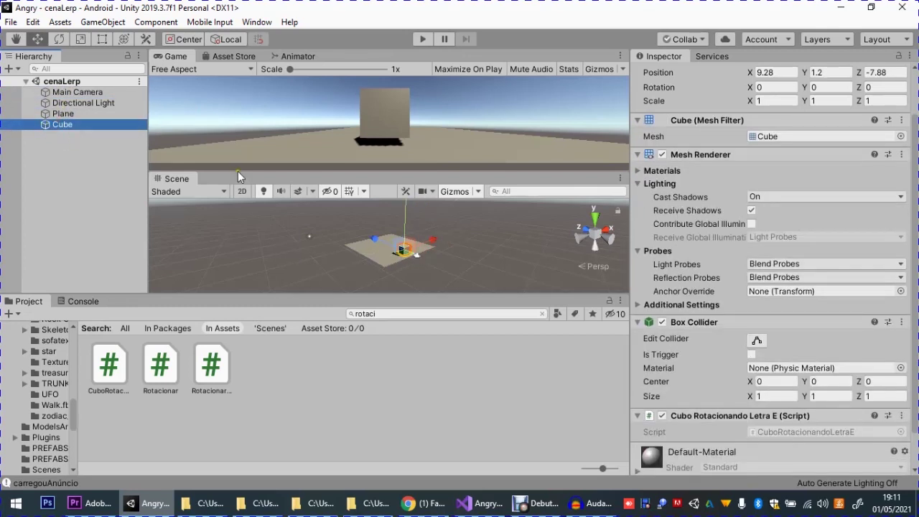
scroll(717, 381, down, 3)
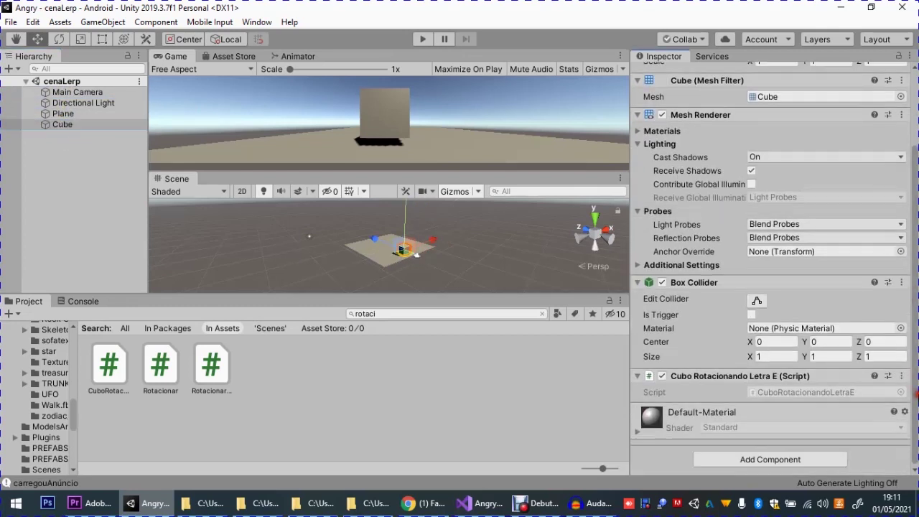
right_click(716, 378)
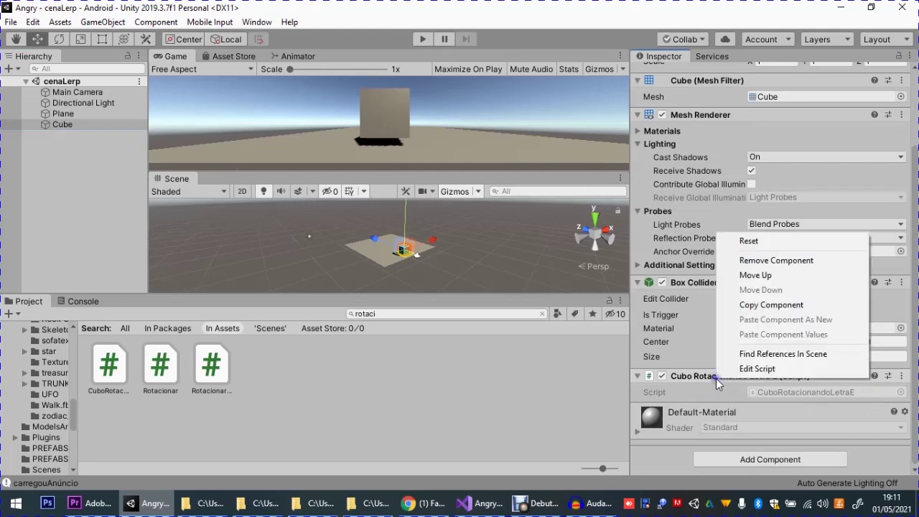
click(1, 134)
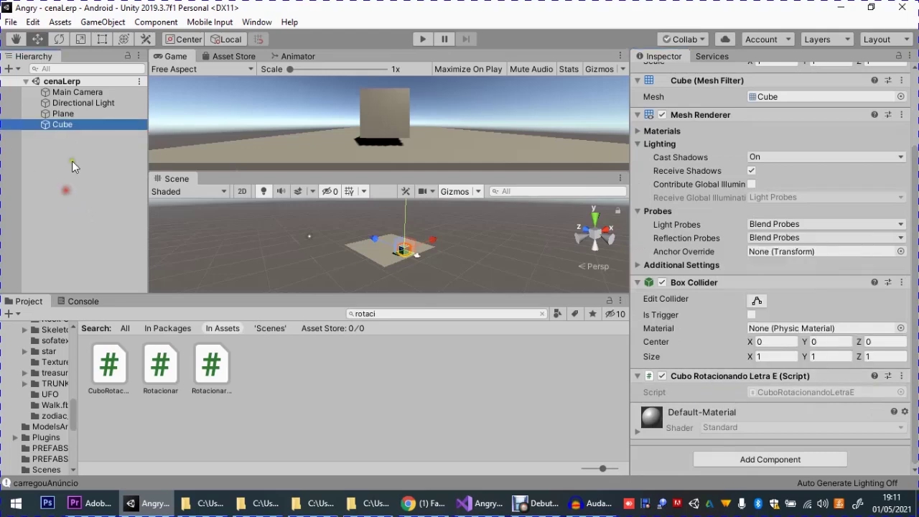
Open the Main Camera's Lerp Script code via its component's Edit Script option
click(68, 92)
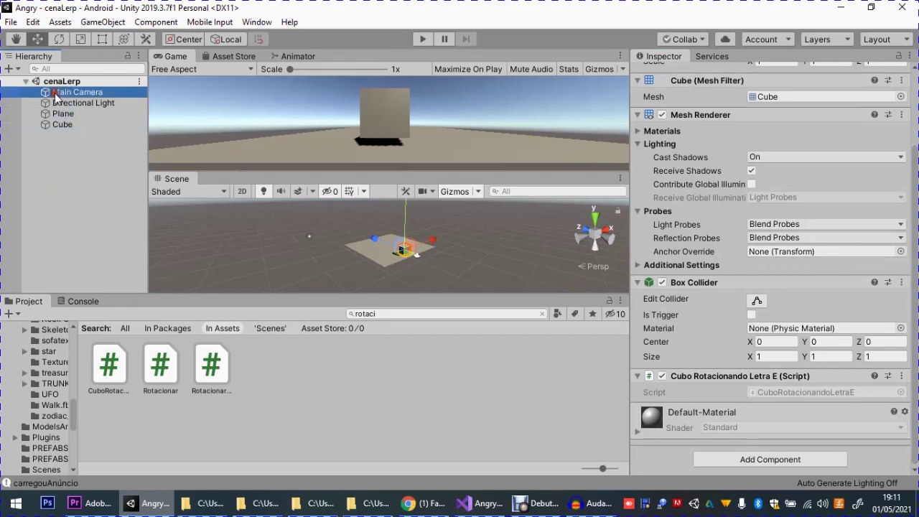
scroll(790, 237, down, 2)
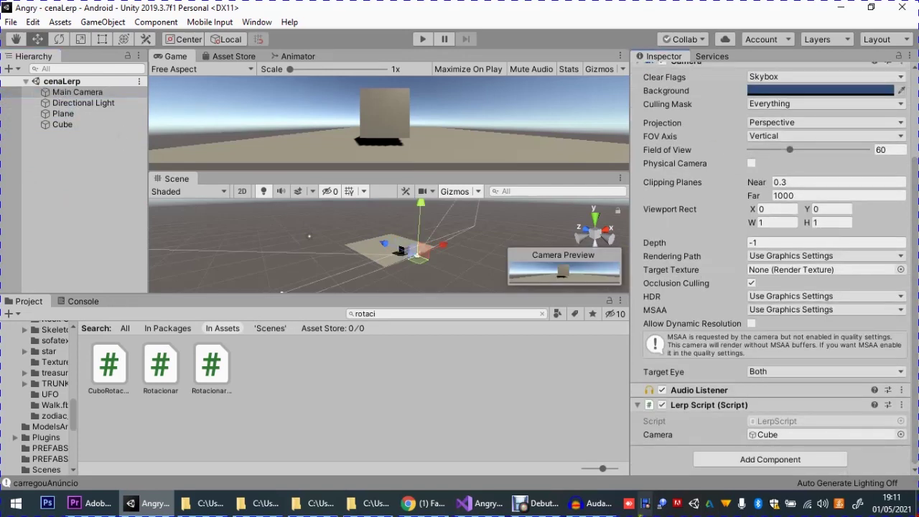
right_click(692, 407)
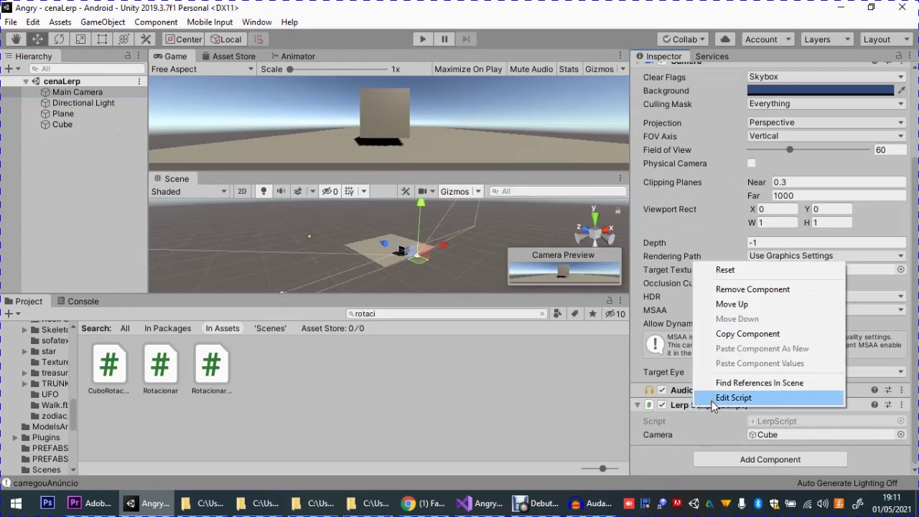
click(711, 401)
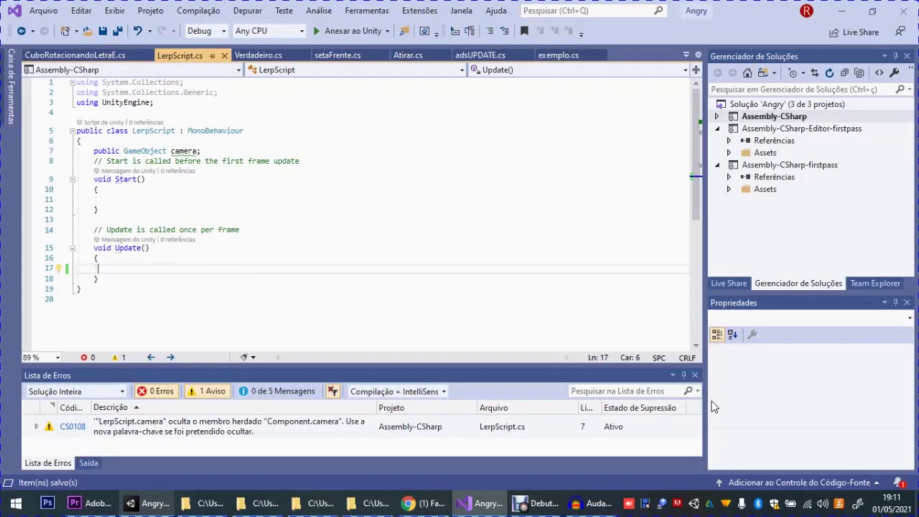
Replace line 7 with 'public GameObject Camera;' and add a blank line inside Update()
drag(90, 151, 204, 151)
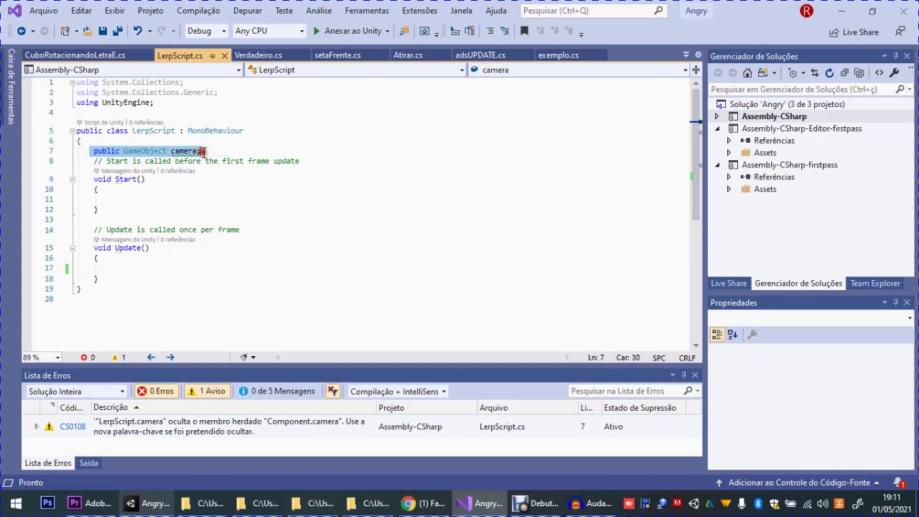
key(Delete)
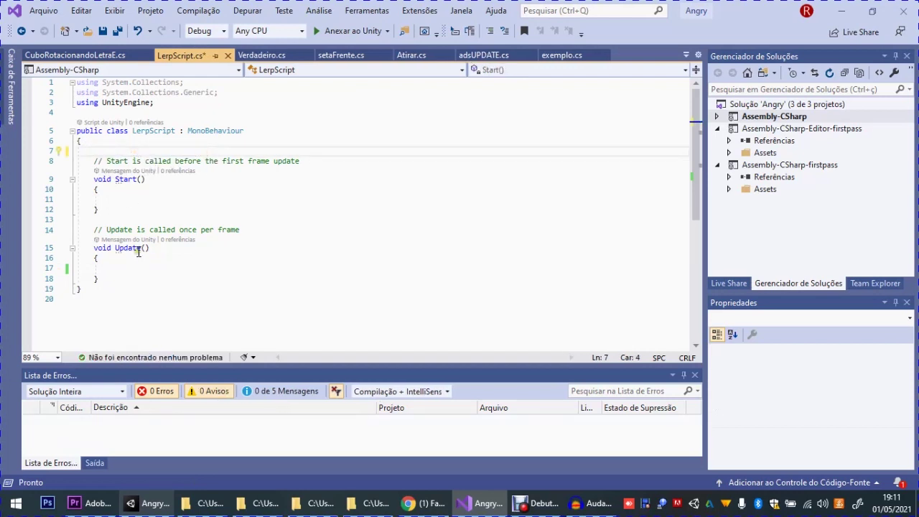
text(public ga)
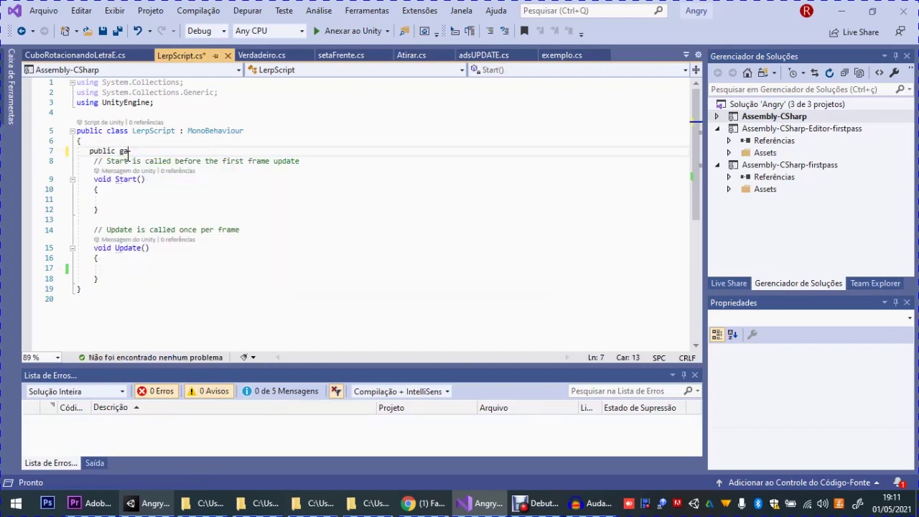
key(Tab)
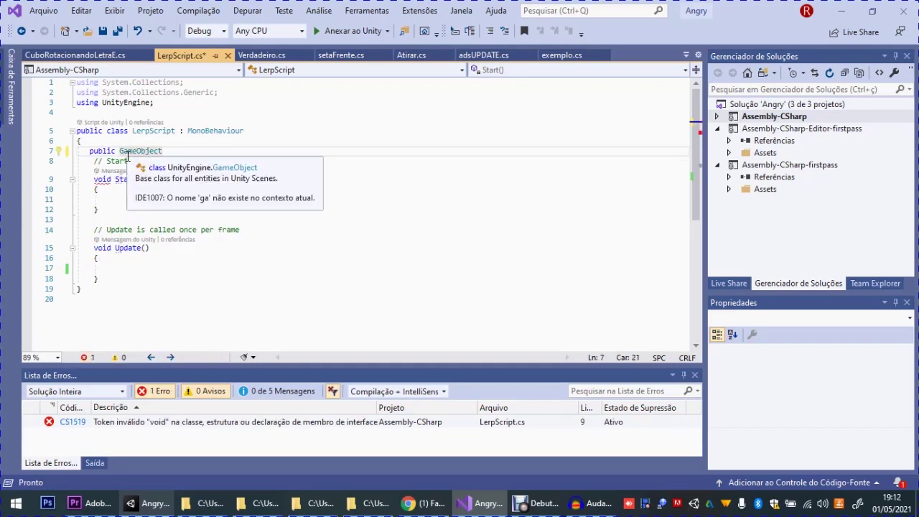
text( Camera;)
click(125, 267)
key(Return)
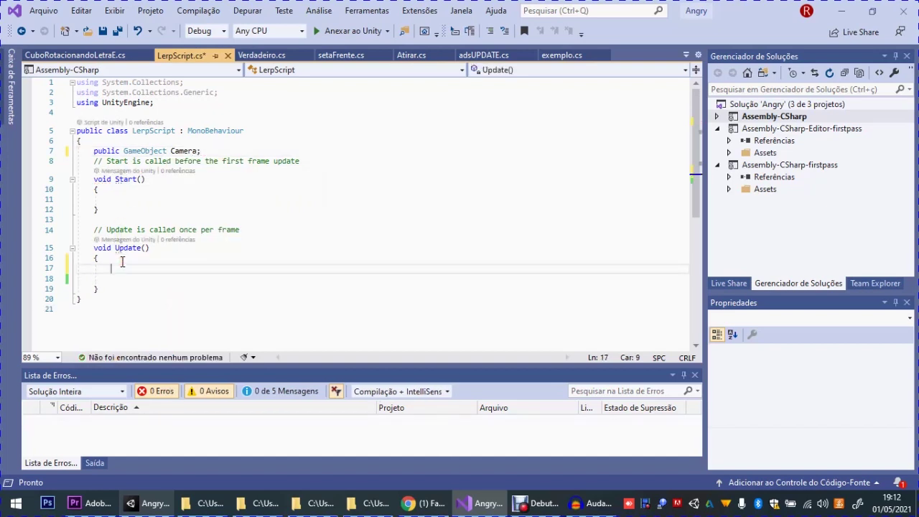
Start the Update line: transform.rotation = Quaternion.Lerp(transform.rotation
text(trans)
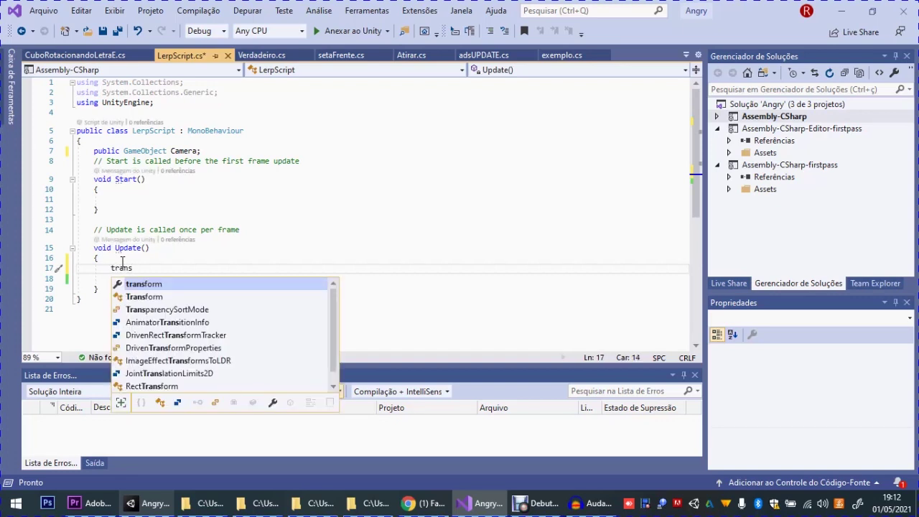
key(Tab)
text(.pos)
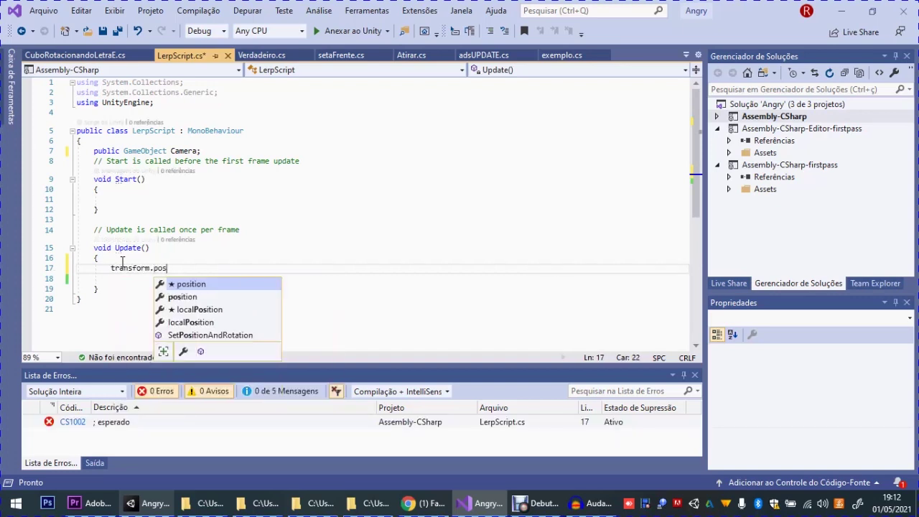
key(BackSpace)
key(BackSpace)
key(BackSpace)
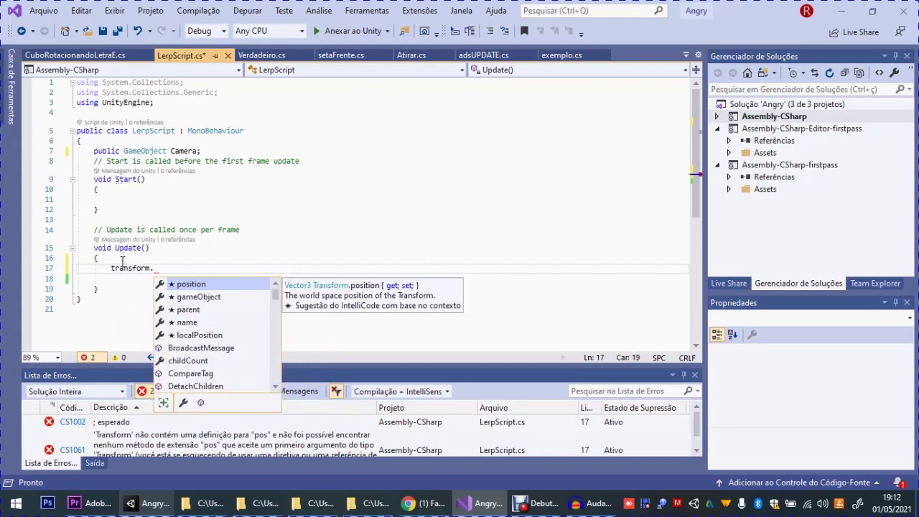
text(ro)
key(Tab)
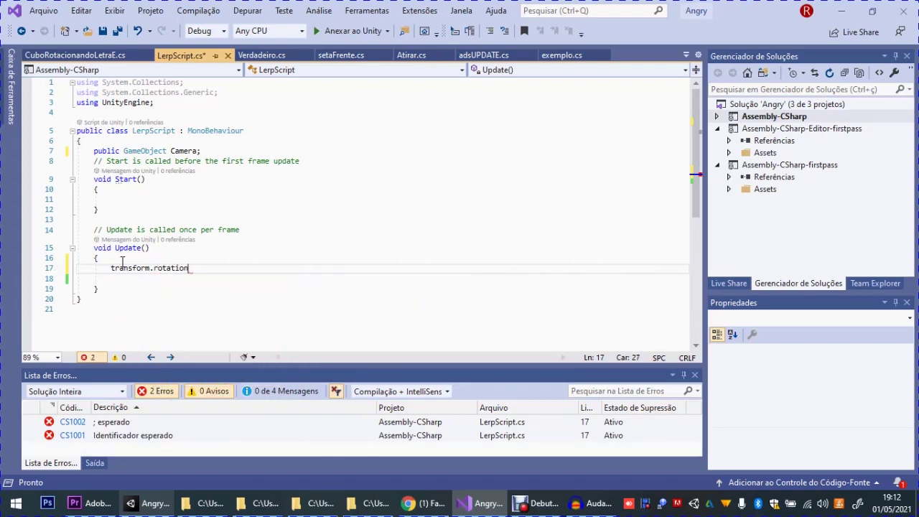
text(=)
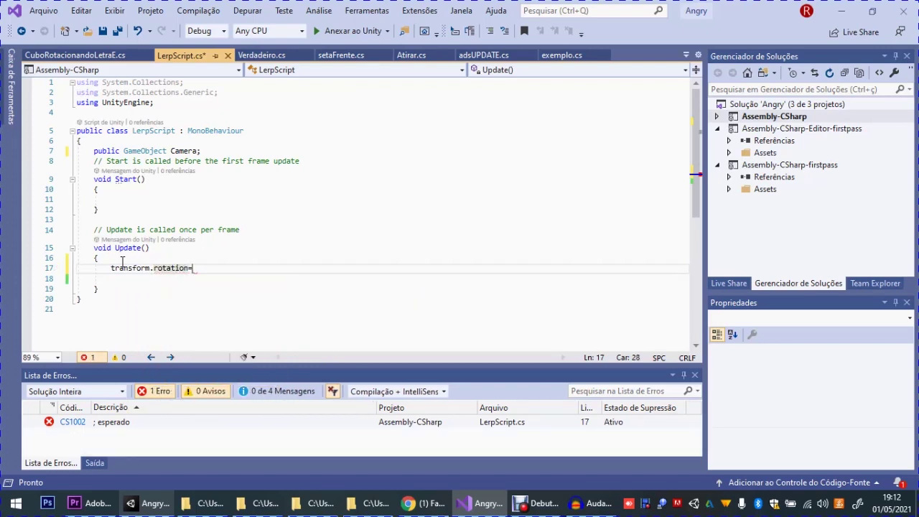
text(Qua)
key(Tab)
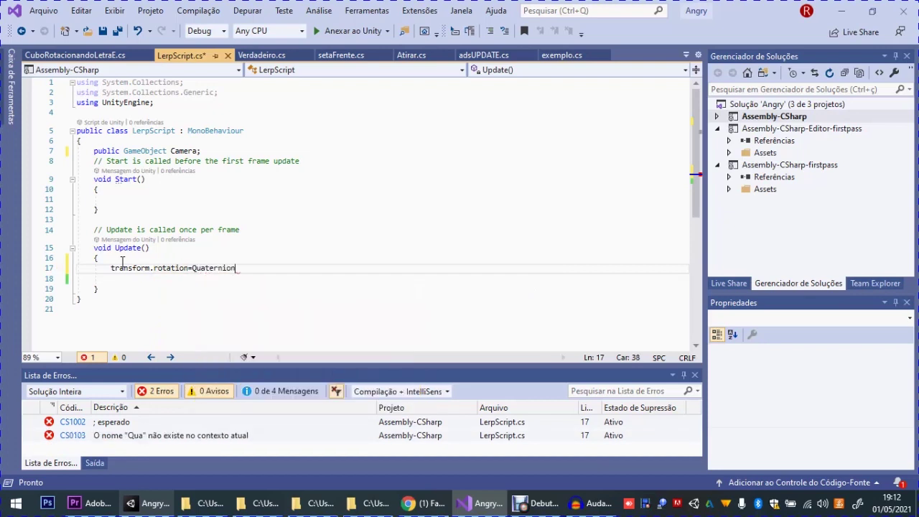
text(.Le)
key(Tab)
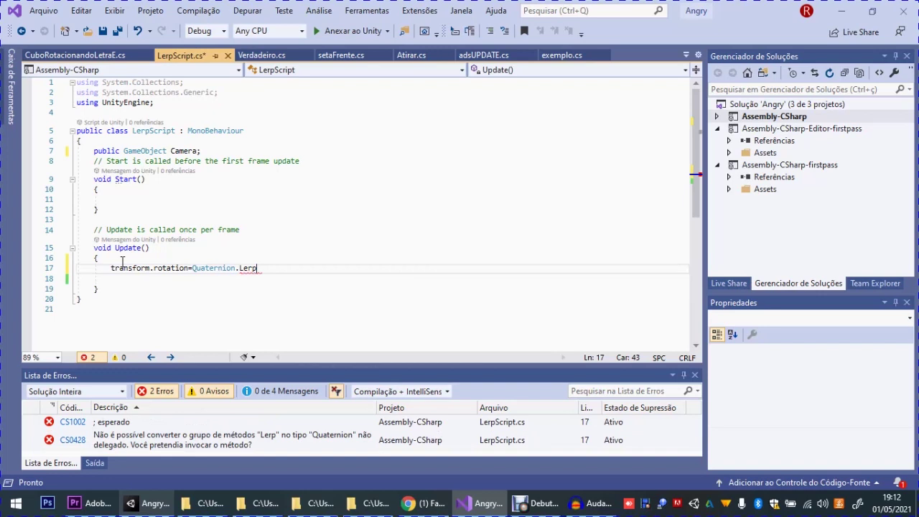
text((t)
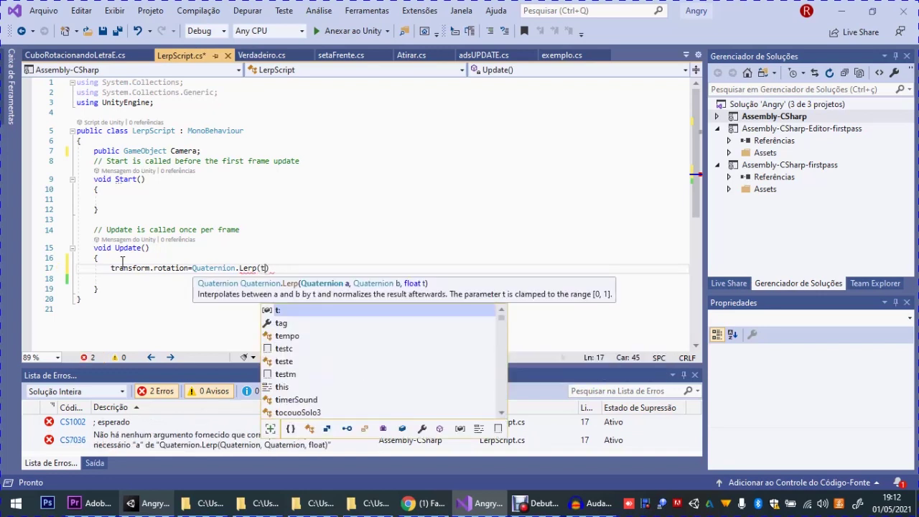
text(ran)
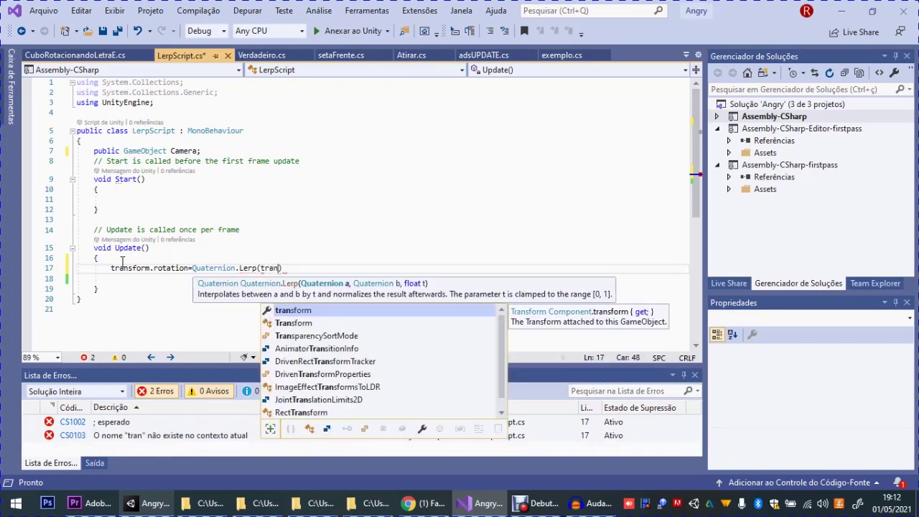
key(Tab)
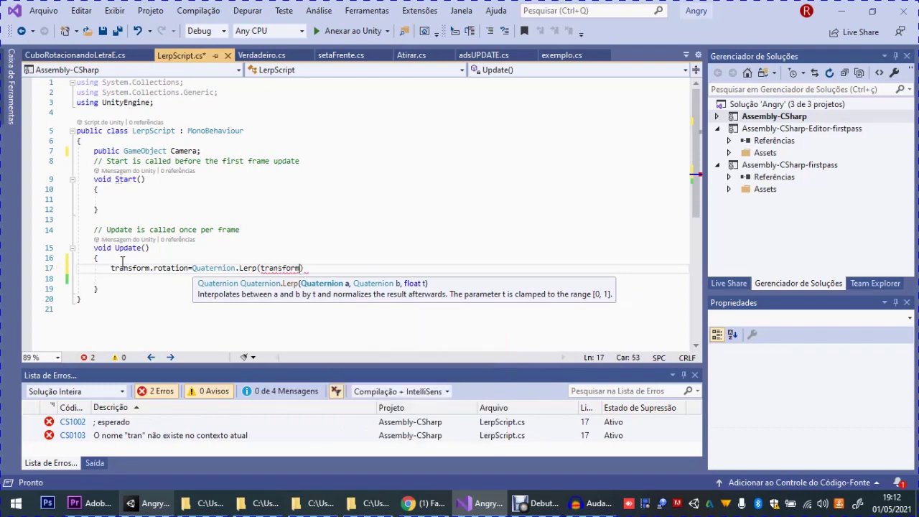
text(.ro)
key(Tab)
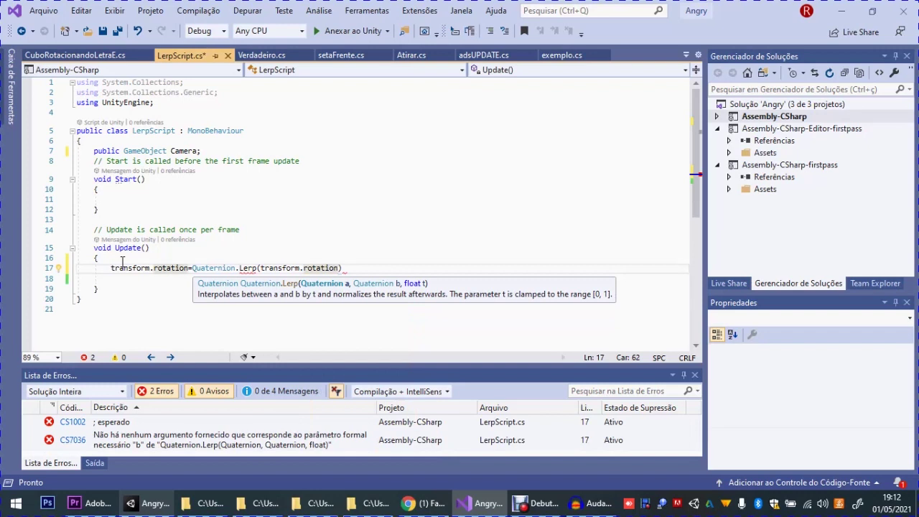
Finish the Lerp arguments with Camera.transform.rotation and Time.deltaTime, then save LerpScript
text(,)
text( c)
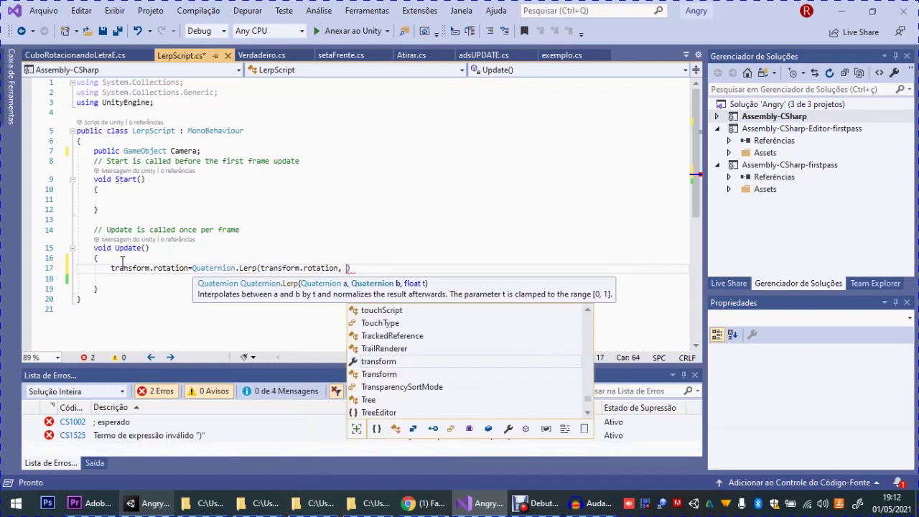
text(am)
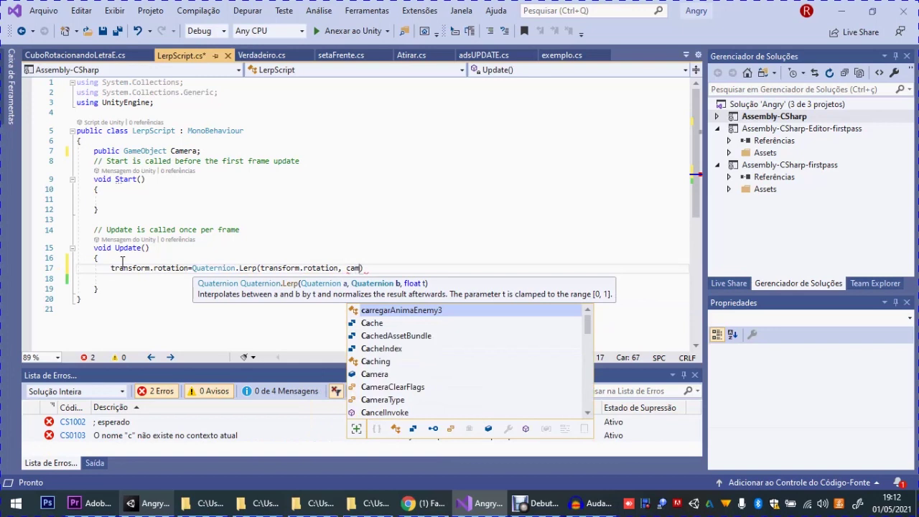
text(e)
key(Escape)
text(ra)
key(Tab)
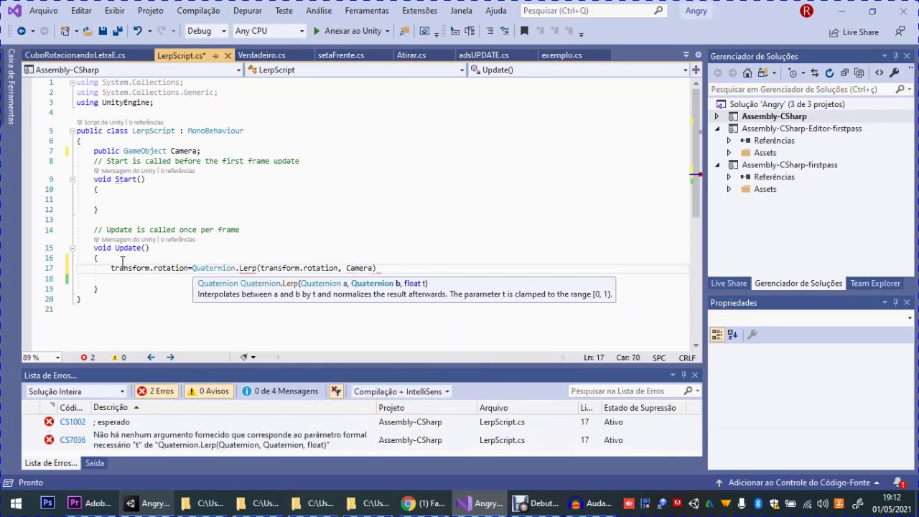
text(.)
text(t)
key(Tab)
text(.r)
key(Tab)
text(,tim)
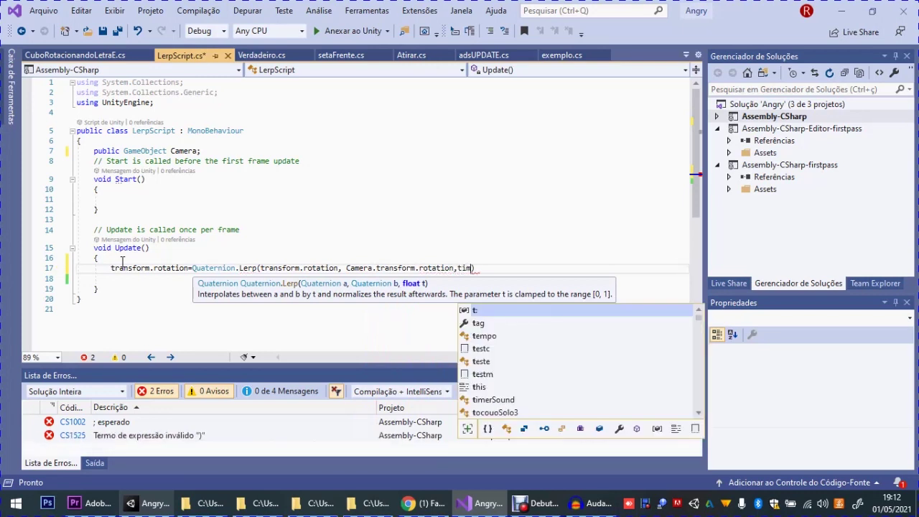
text(e)
text(.d)
key(Tab)
text();)
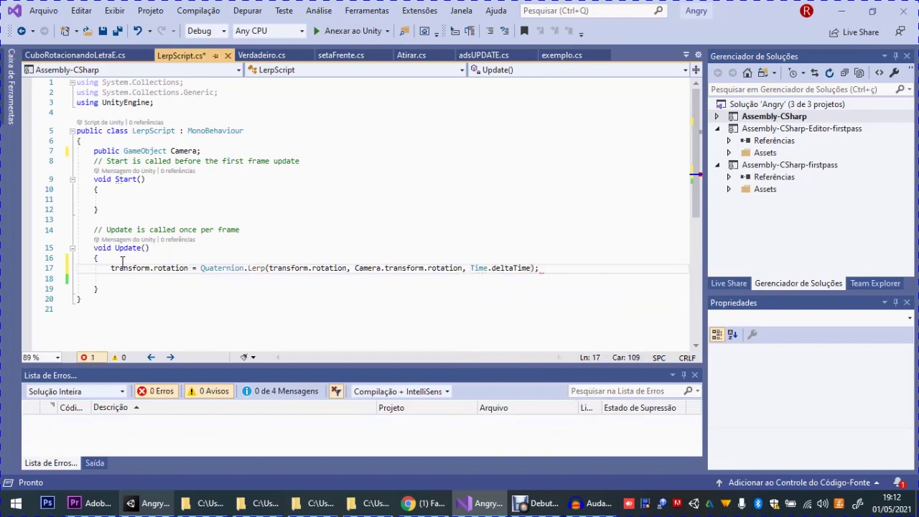
key(ctrl+s)
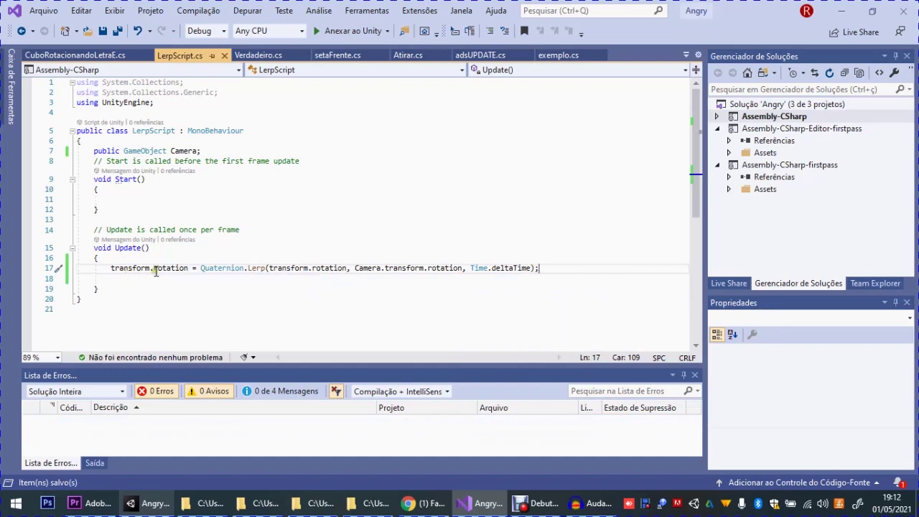
Highlight Quaternion.Lerp, transform.rotation, the Camera rotation and Time.deltaTime to explain the line
drag(201, 272, 353, 280)
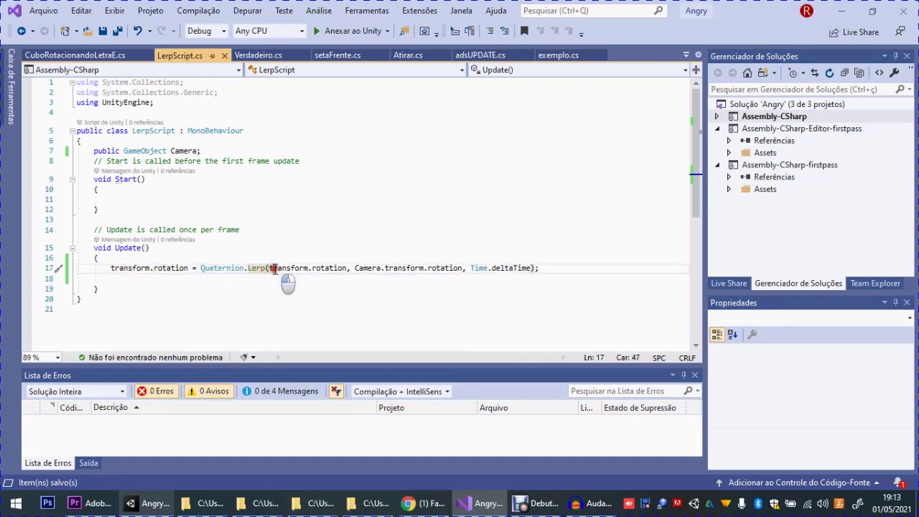
click(358, 272)
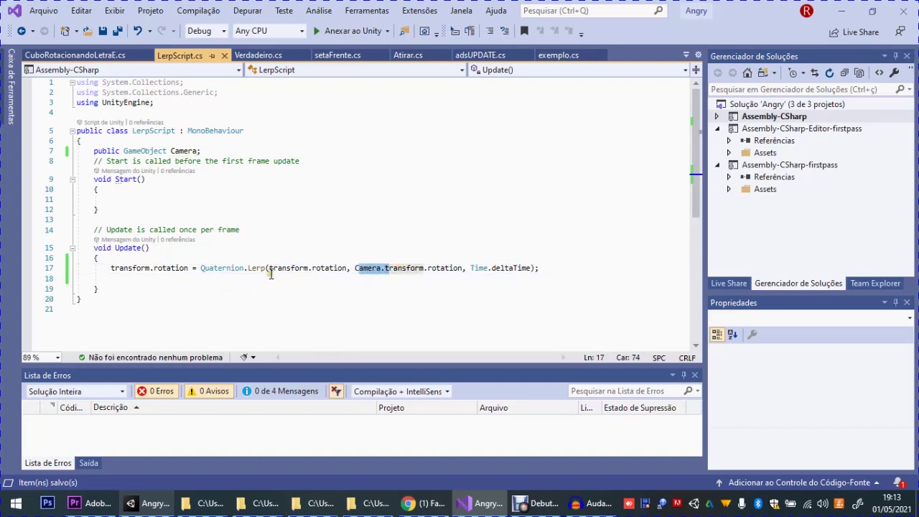
drag(271, 272, 349, 272)
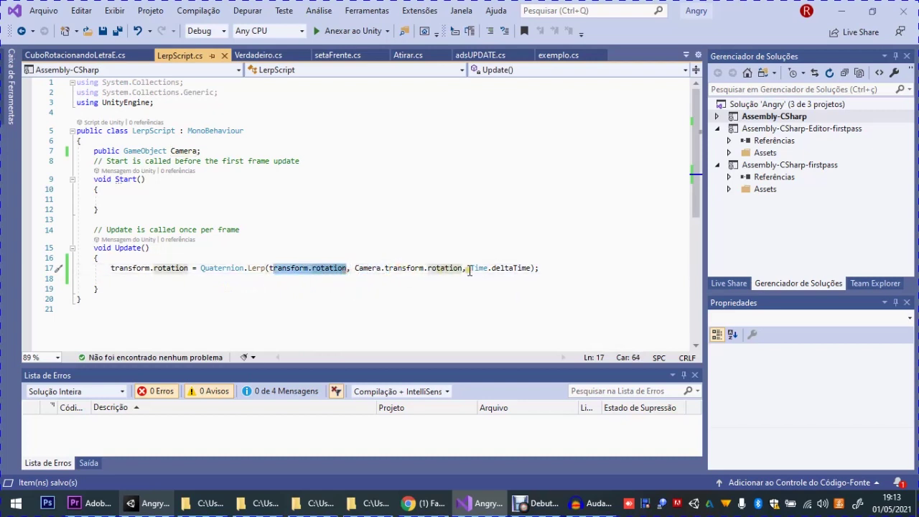
drag(471, 269, 535, 270)
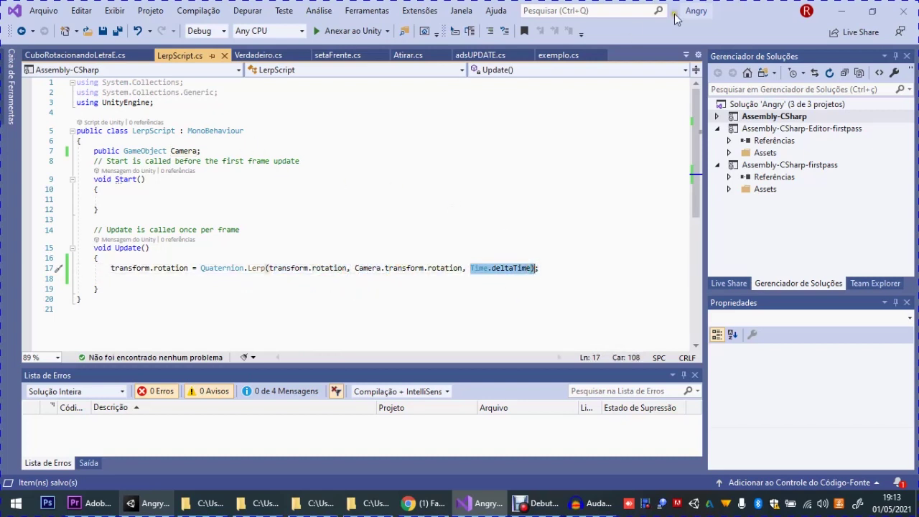
Back in Unity, open the Cube's CuboRotacionandoLetraE script for editing
click(840, 10)
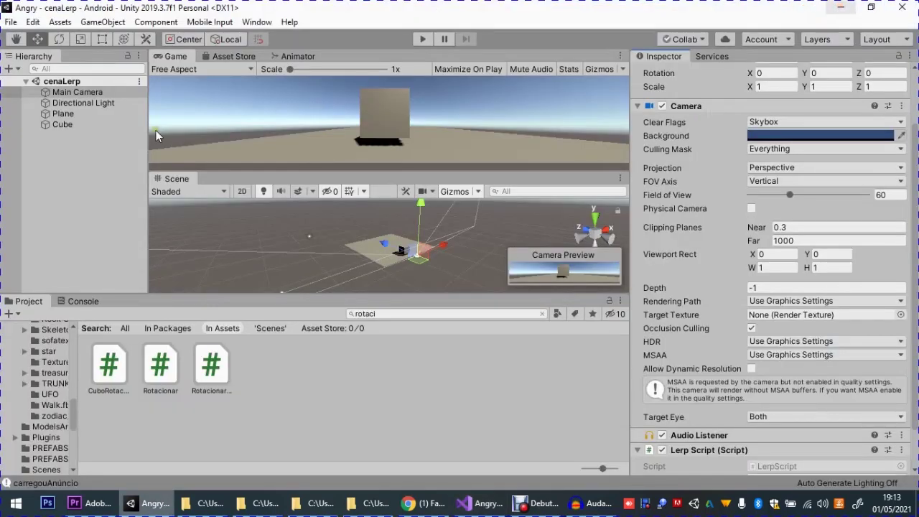
click(61, 125)
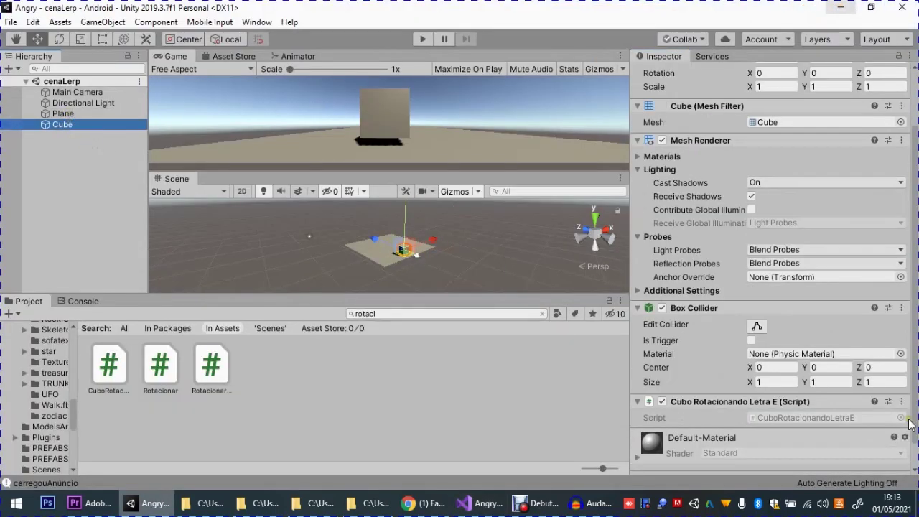
right_click(747, 401)
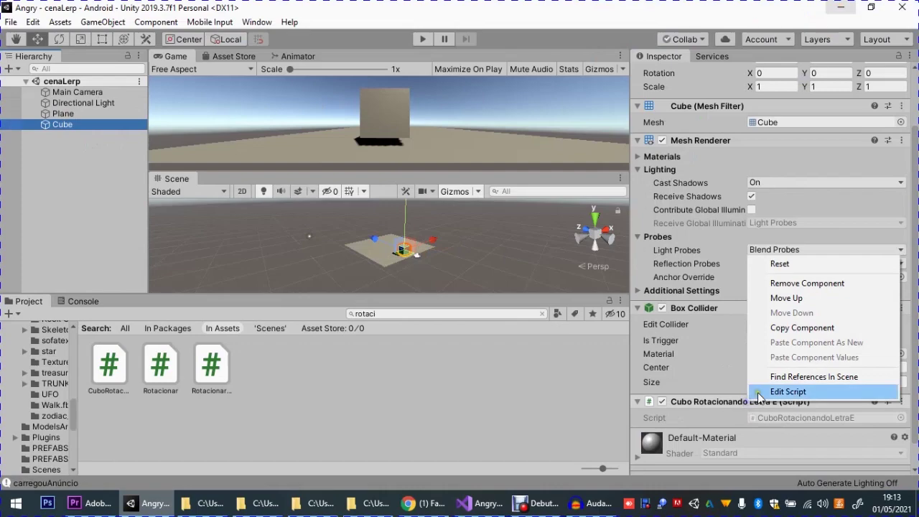
click(787, 391)
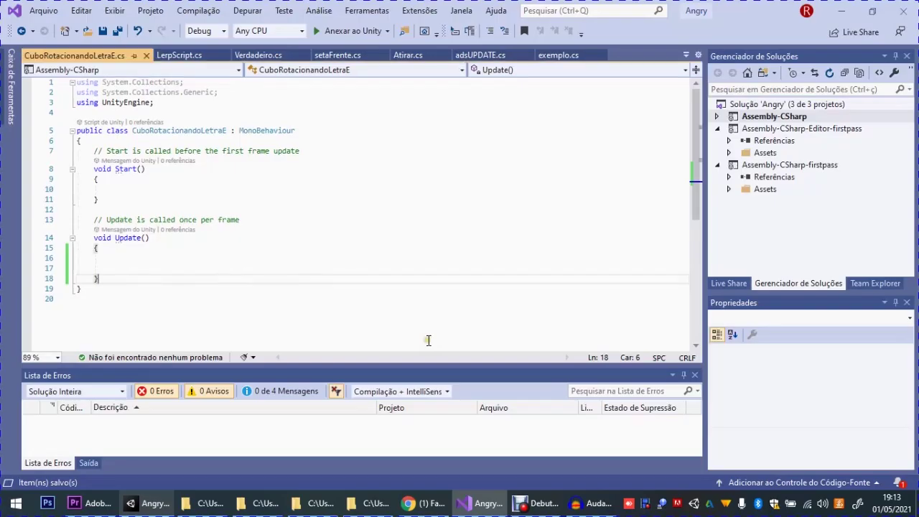
Add an if (Input.GetKeyDown("e")) block inside Update
click(147, 263)
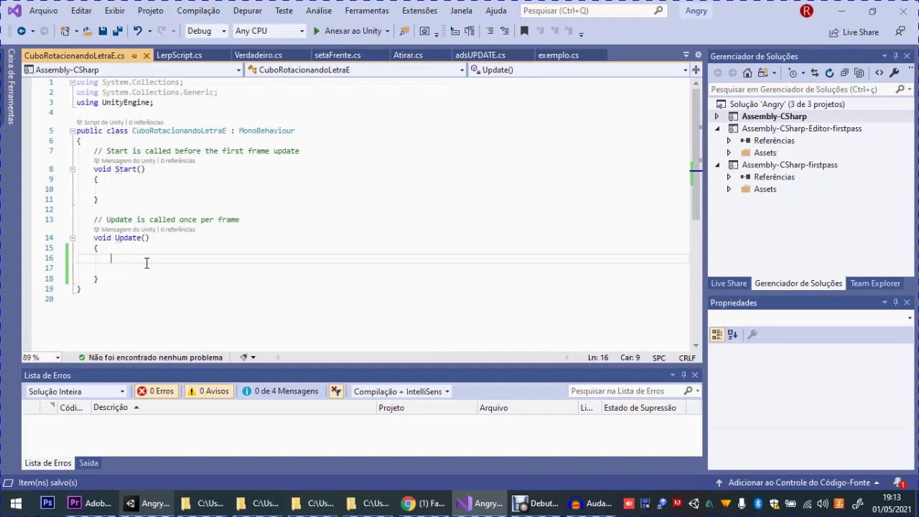
text(if()
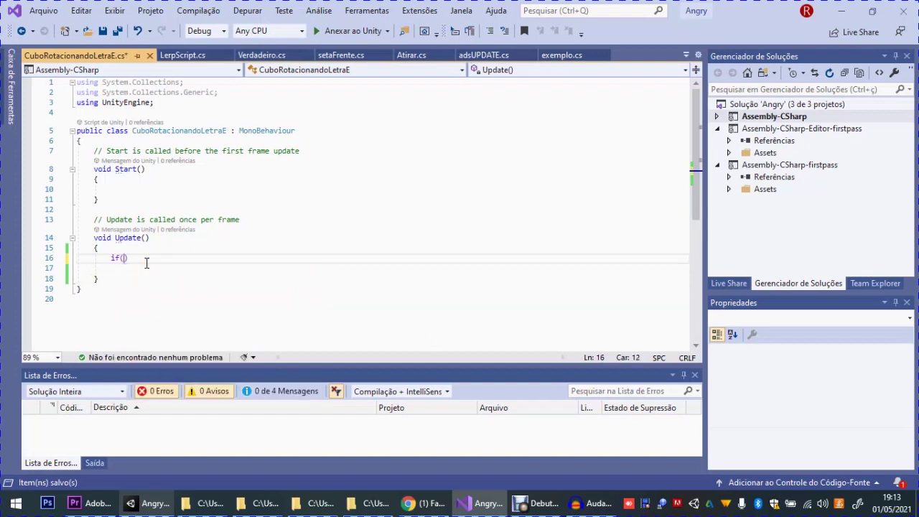
text(inpu)
key(Tab)
text(.g)
key(Tab)
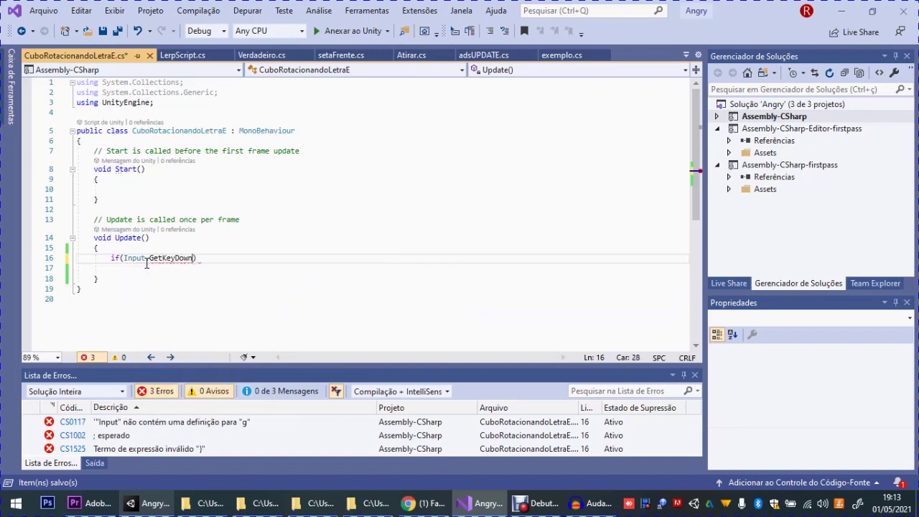
text(("e")
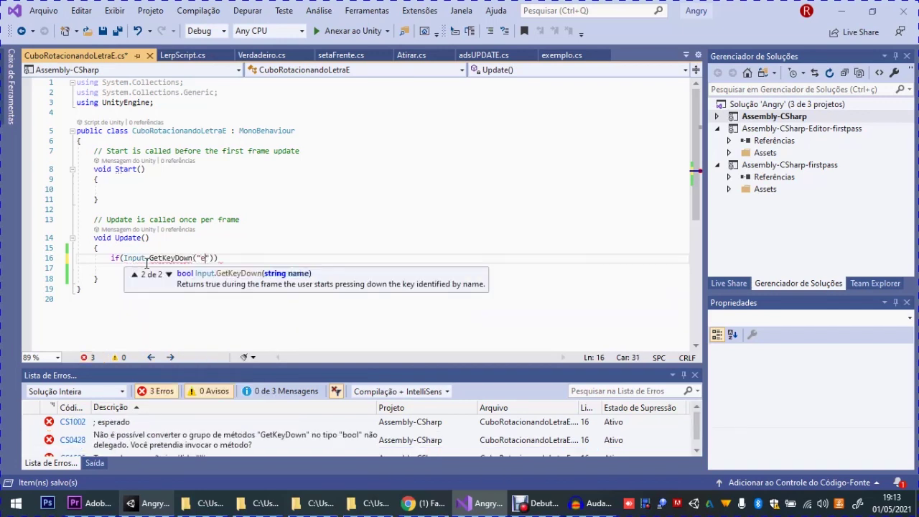
text()){)
key(Return)
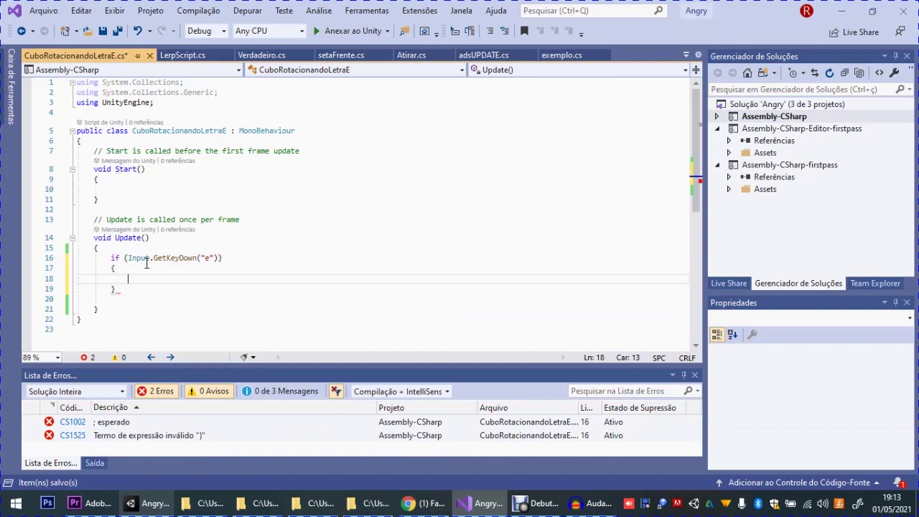
Inside the block, call transform.Rotate(0, 0, 2)
text(transform.Rotat)
key(Tab)
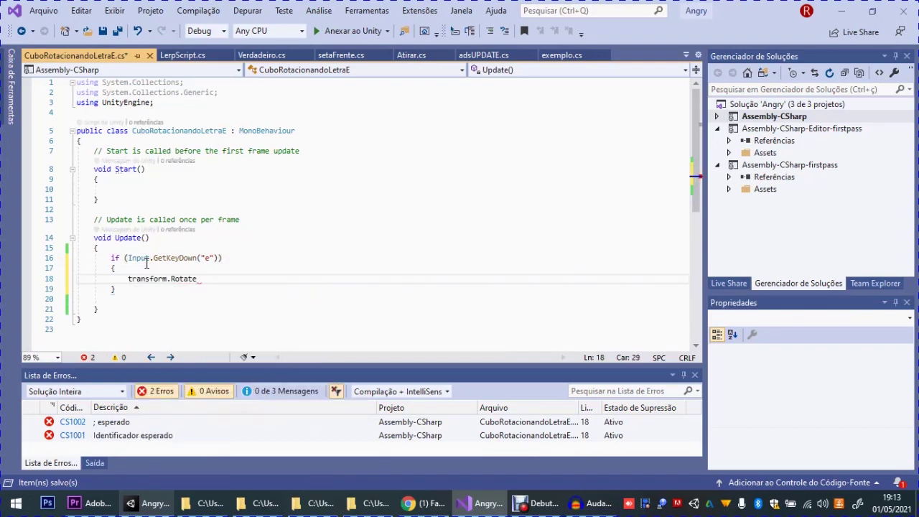
text((0,)
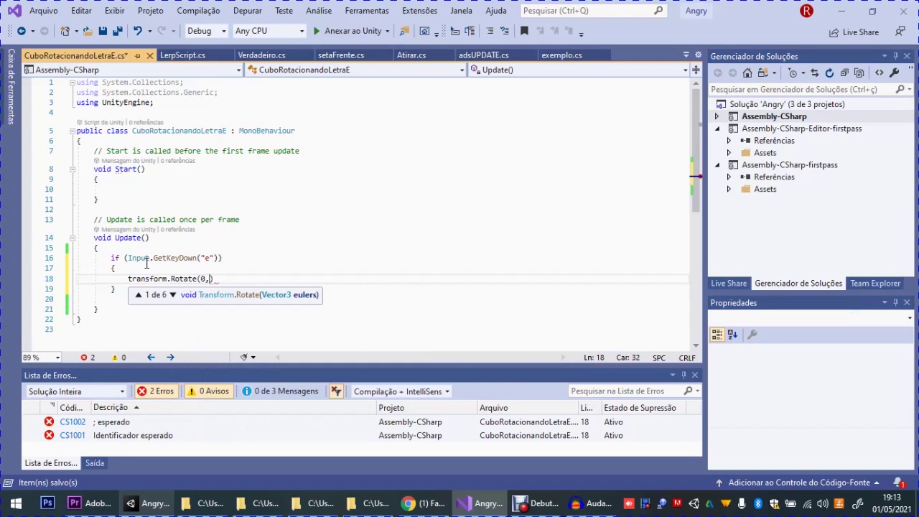
text(0,0)
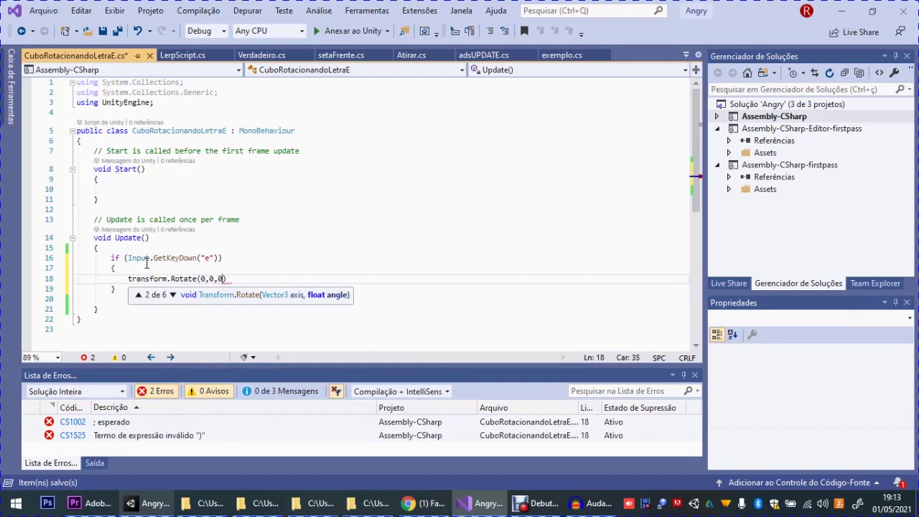
text(1)
key(BackSpace)
text(2);)
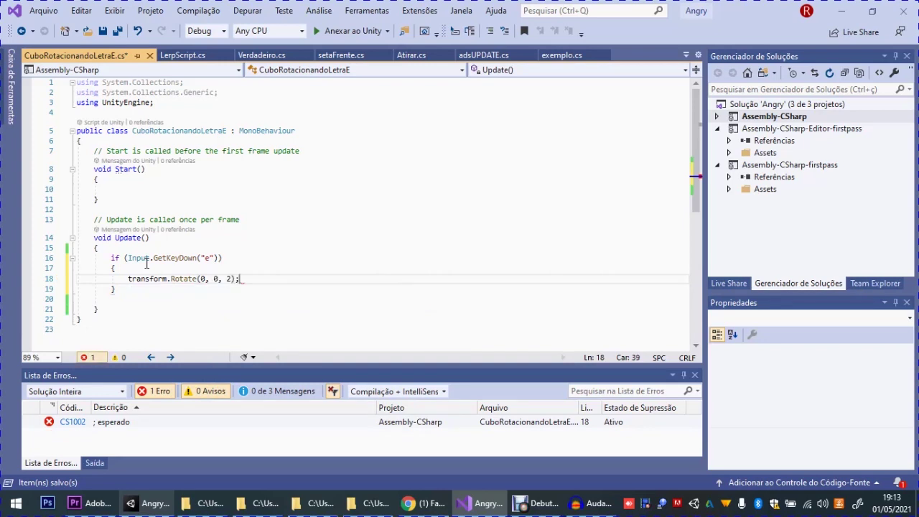
Duplicate the E-key if-block below itself and clear the copy's key name
click(111, 259)
drag(115, 271, 128, 291)
key(ctrl+c)
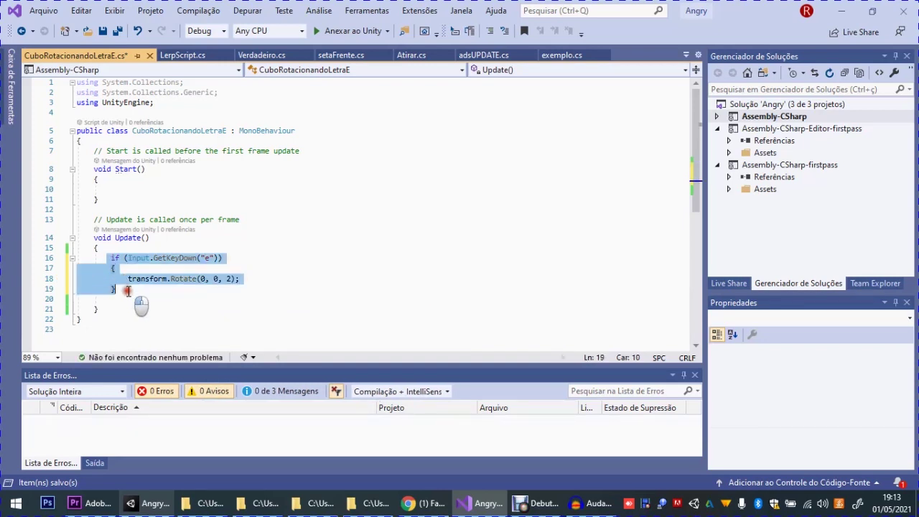
click(128, 291)
key(Return)
key(ctrl+v)
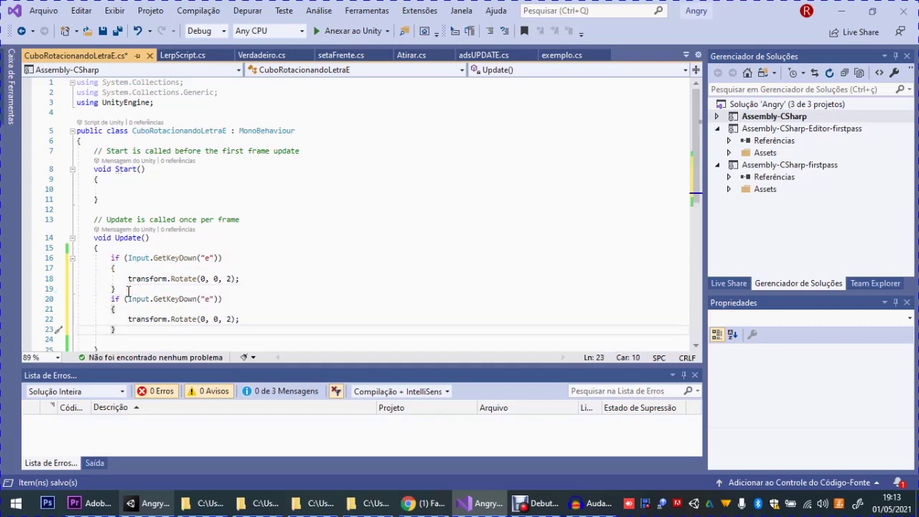
click(213, 300)
key(Left)
key(BackSpace)
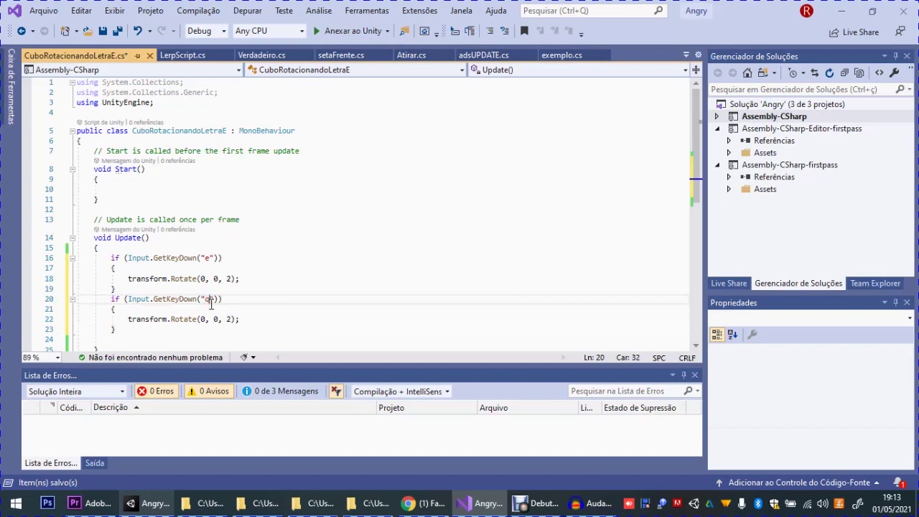
Make the copied Q-key block rotate -2 on Z, and save the script
click(227, 319)
text(-)
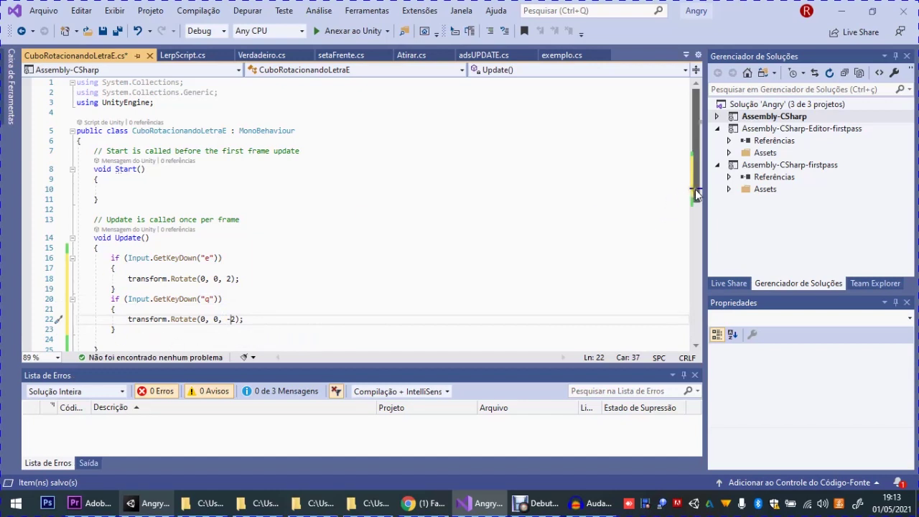
scroll(692, 194, down, 2)
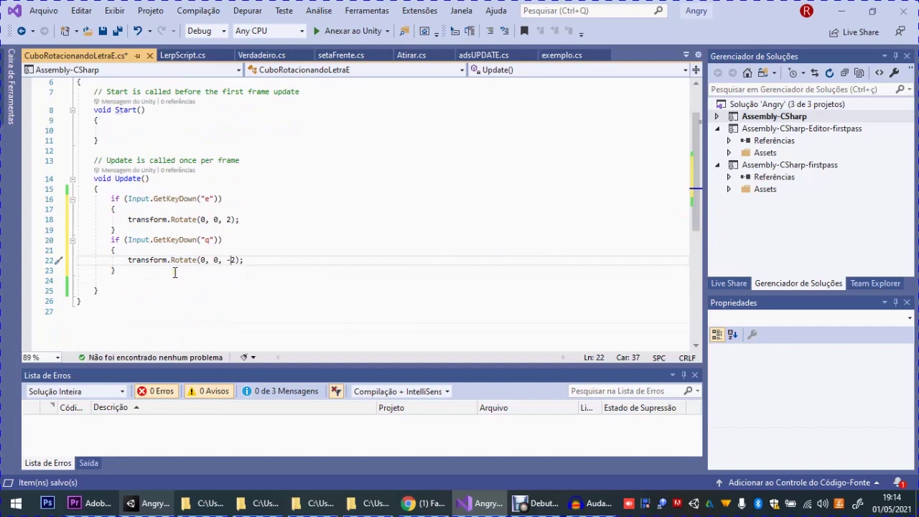
key(ctrl+s)
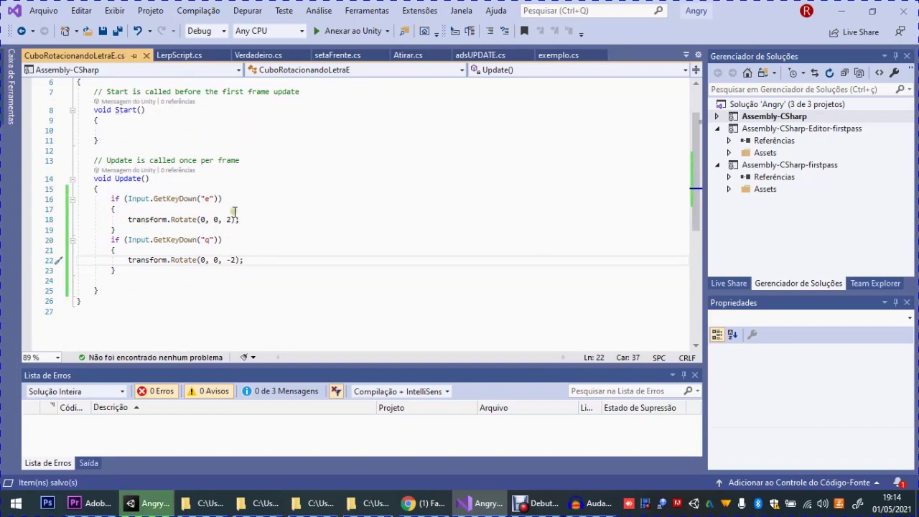
click(841, 10)
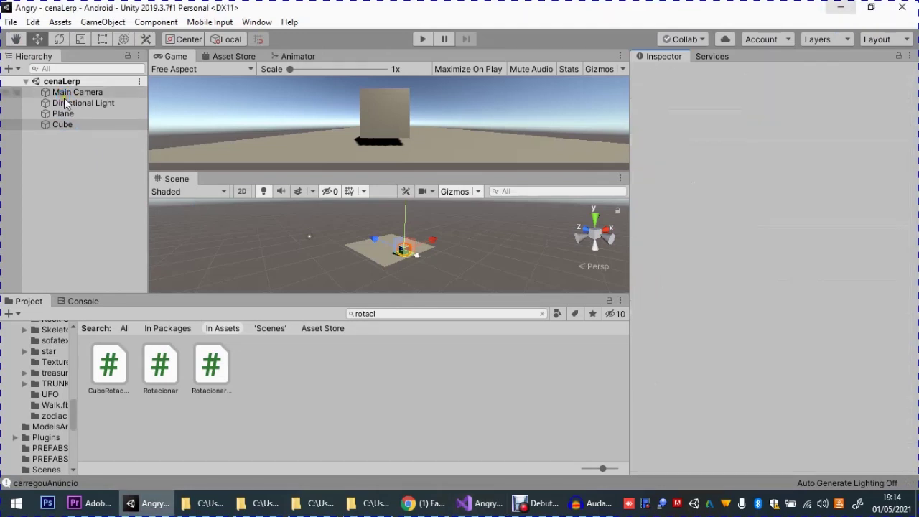
Drag the Cube into the Camera field of the Main Camera's Lerp Script
click(62, 124)
click(50, 92)
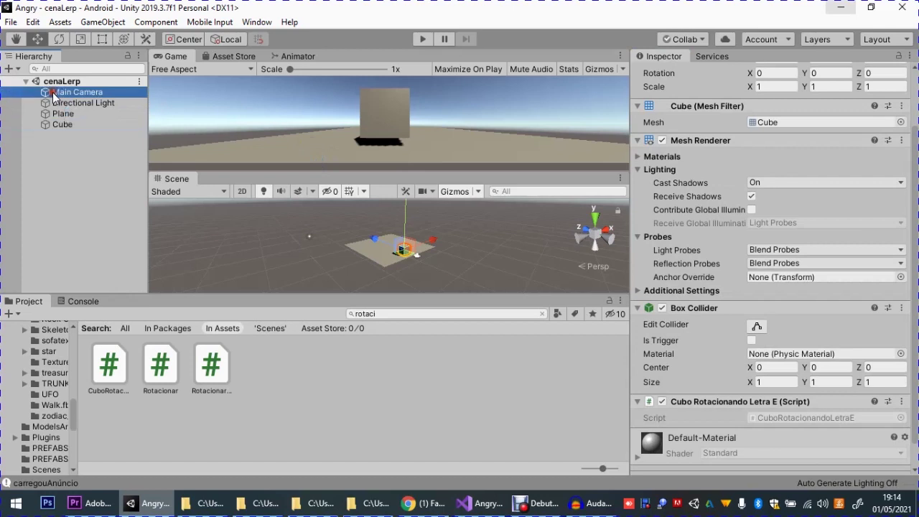
scroll(906, 384, down, 2)
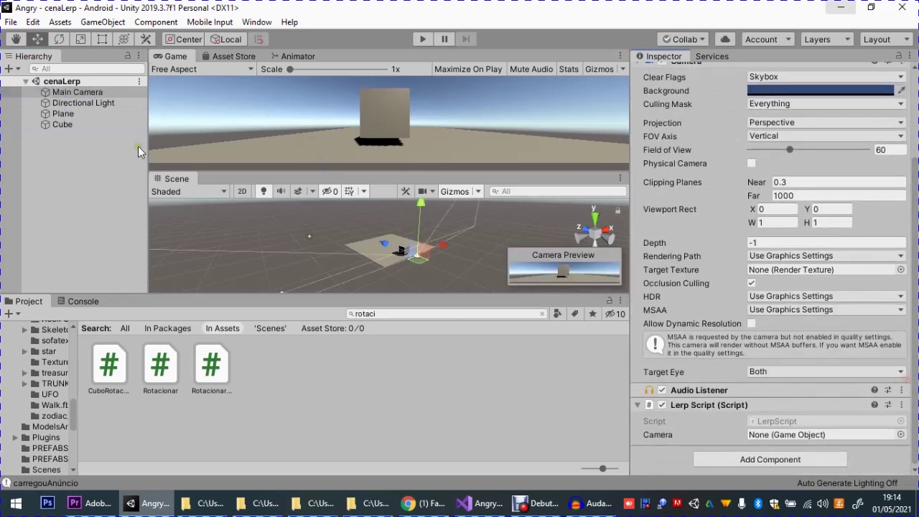
mouse_move(62, 124)
mouse_down()
mouse_move(388, 235)
mouse_move(758, 433)
mouse_up()
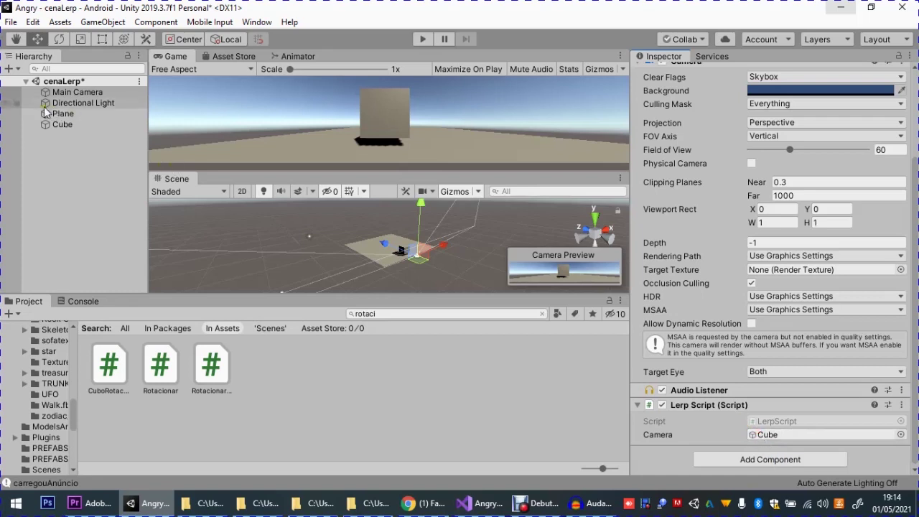
click(424, 41)
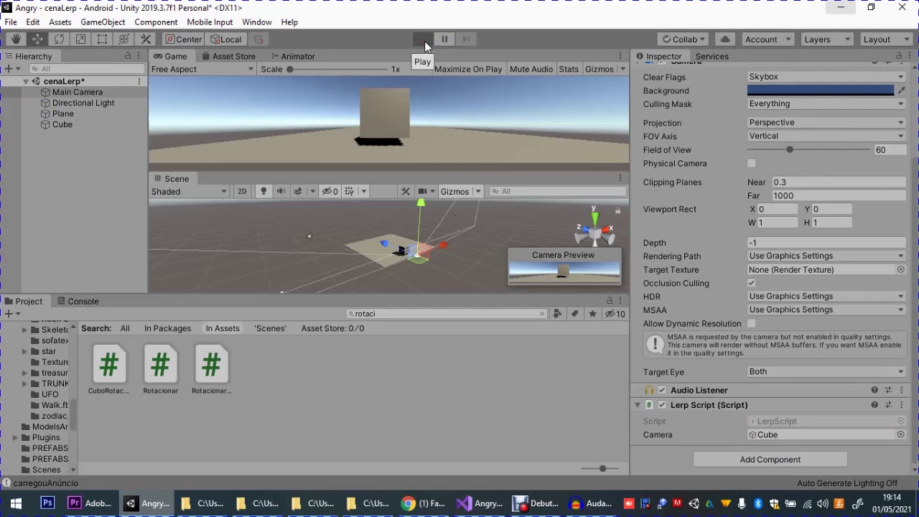
Enter Play mode and set the Main Camera's Rotation Y to 10
click(423, 40)
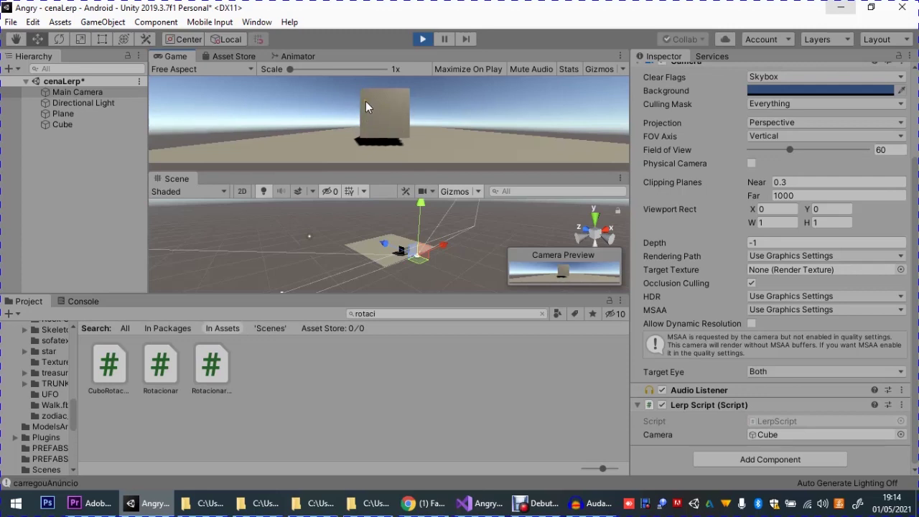
click(61, 124)
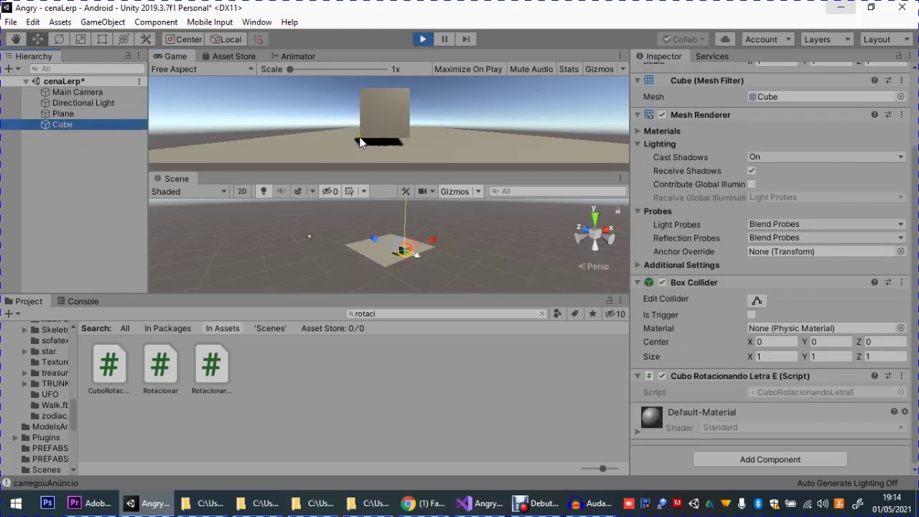
click(72, 92)
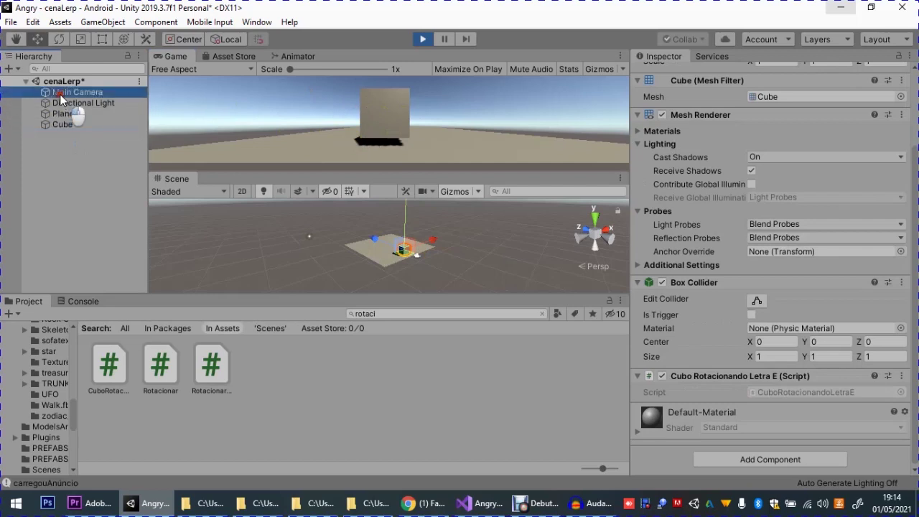
click(295, 138)
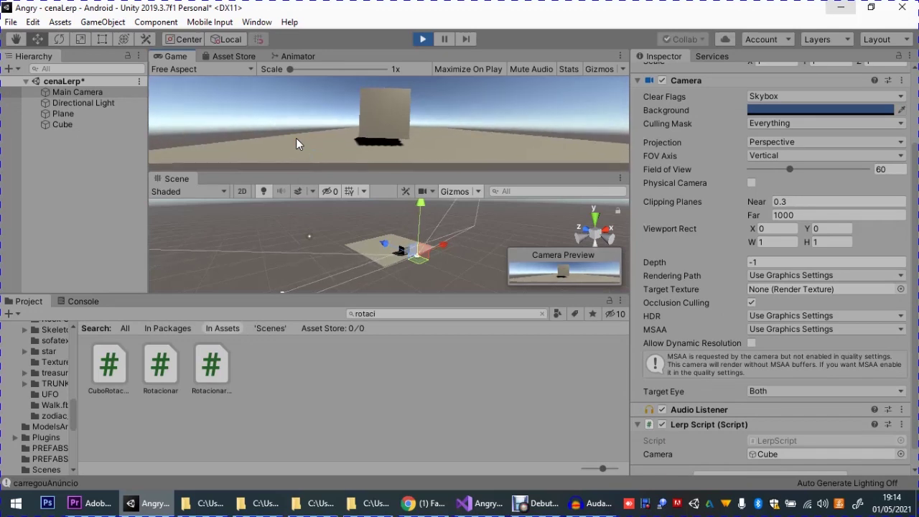
scroll(768, 251, up, 3)
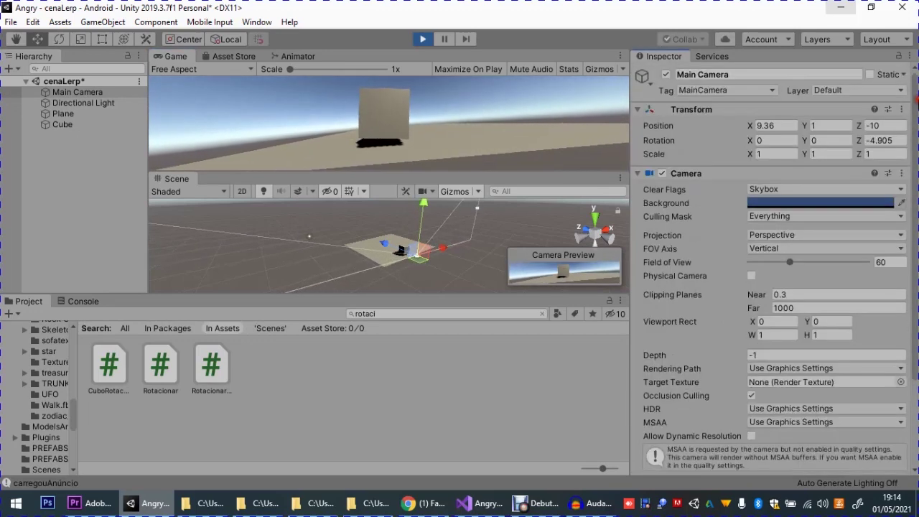
click(372, 134)
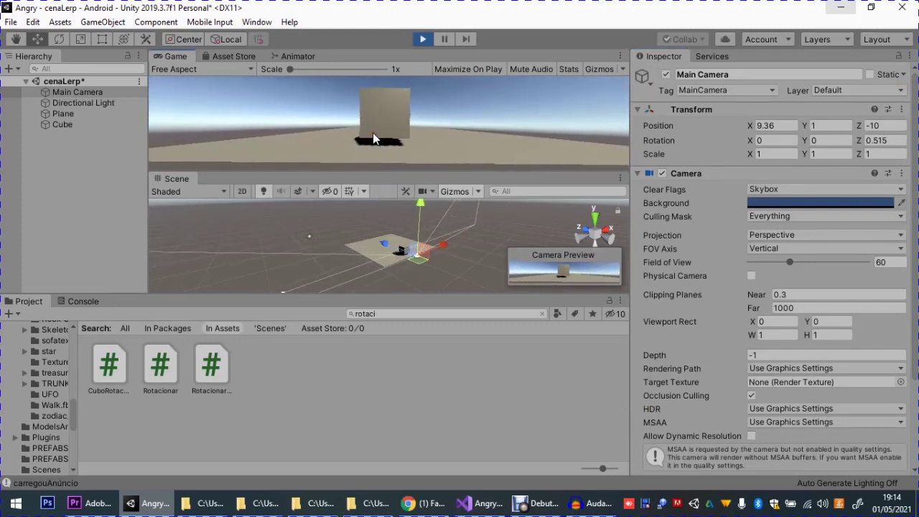
click(826, 140)
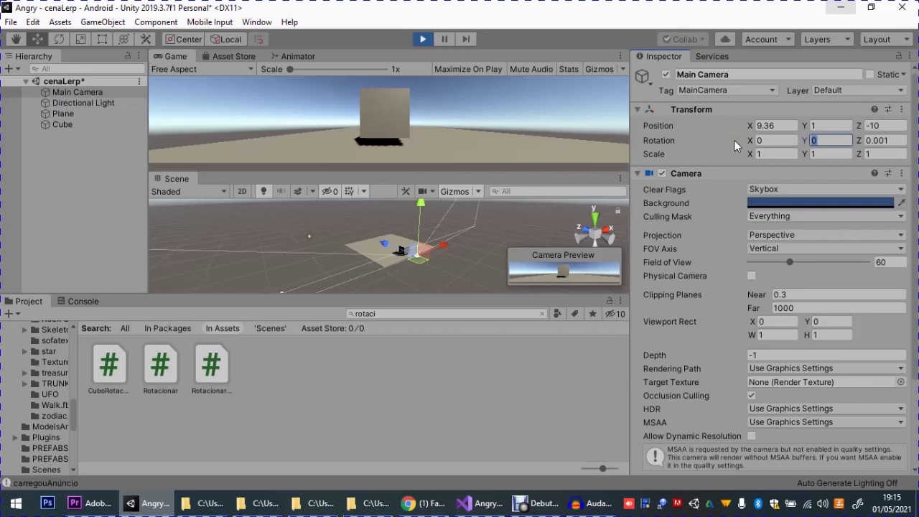
text(10)
Set the Cube's Rotation Y to 10, then to -15
click(44, 125)
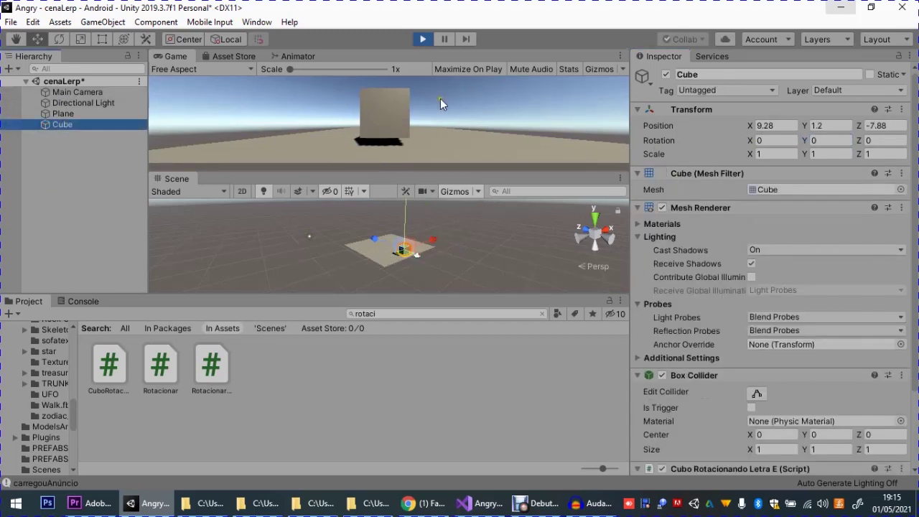
click(819, 141)
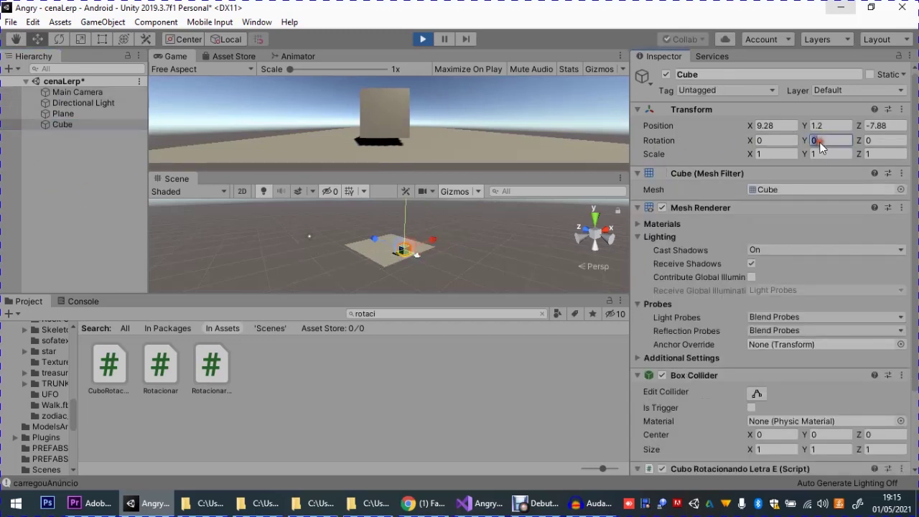
text(10)
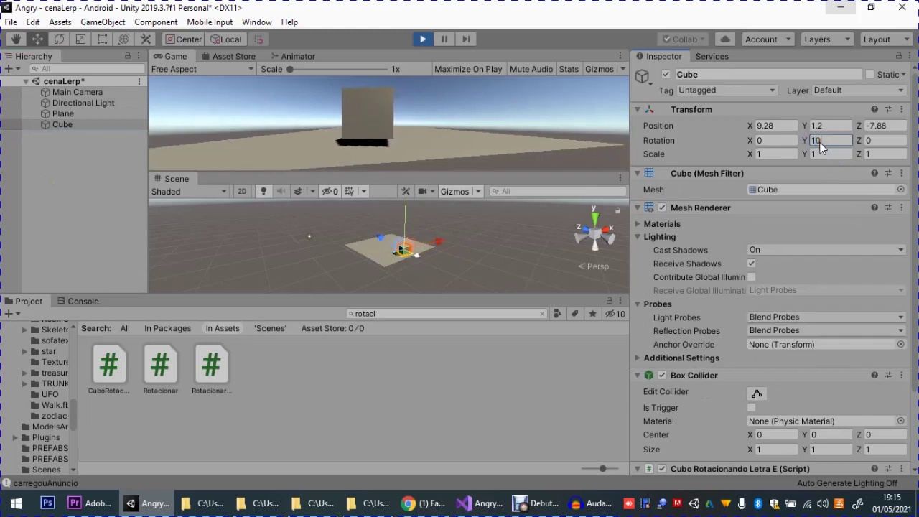
click(836, 141)
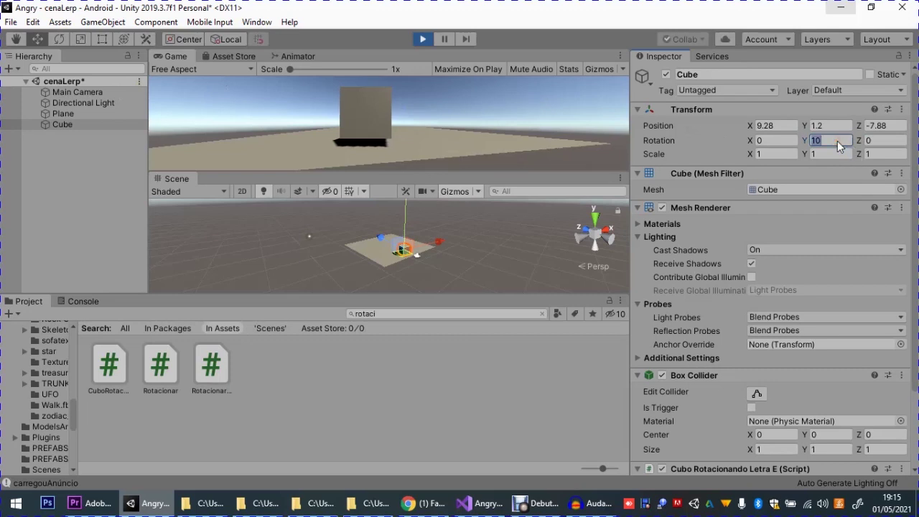
text(-15)
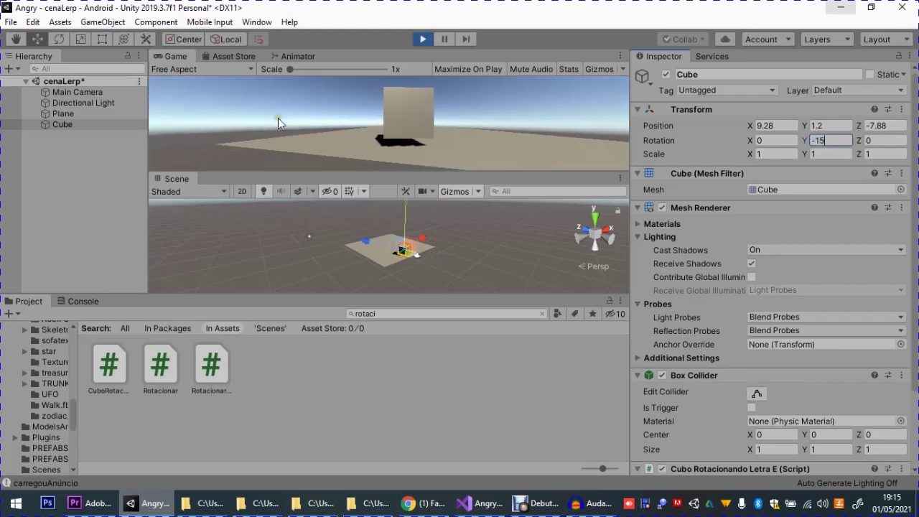
Check the camera's Y rotation, set the Cube's Y to 15, and confirm the camera follows
click(79, 91)
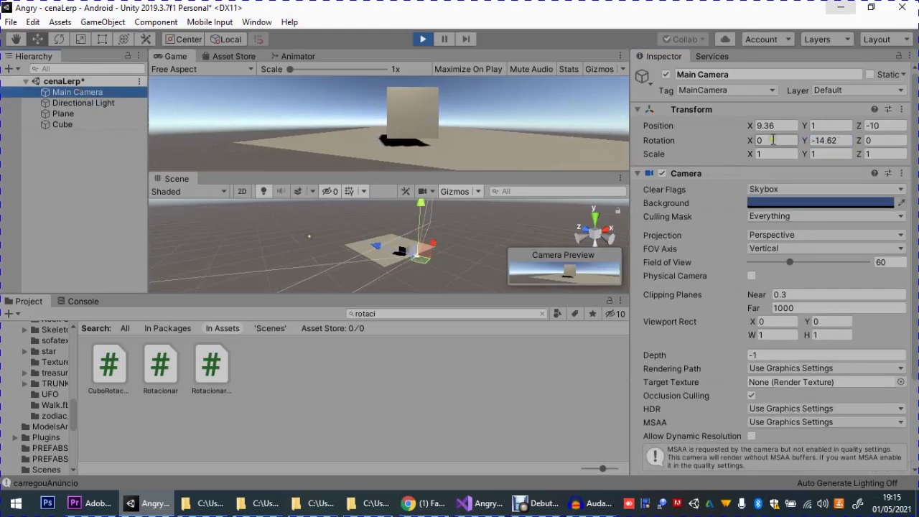
drag(804, 140, 793, 140)
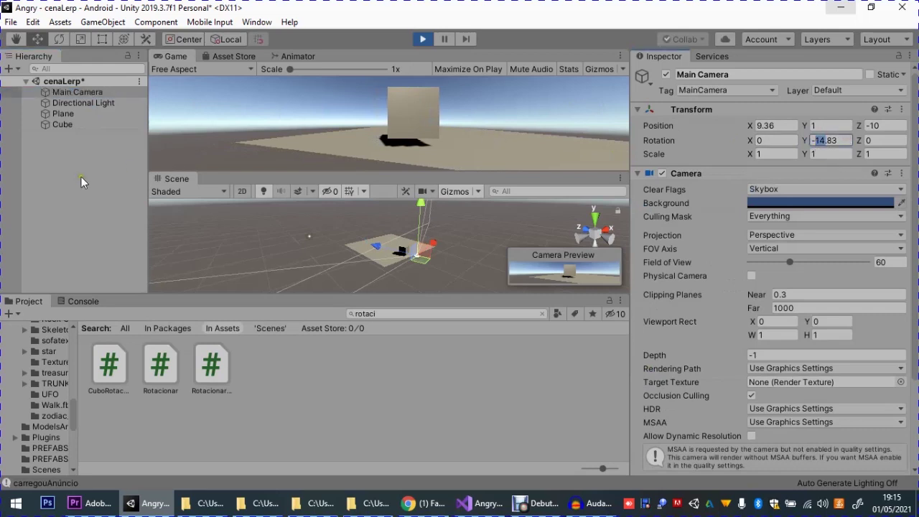
click(62, 125)
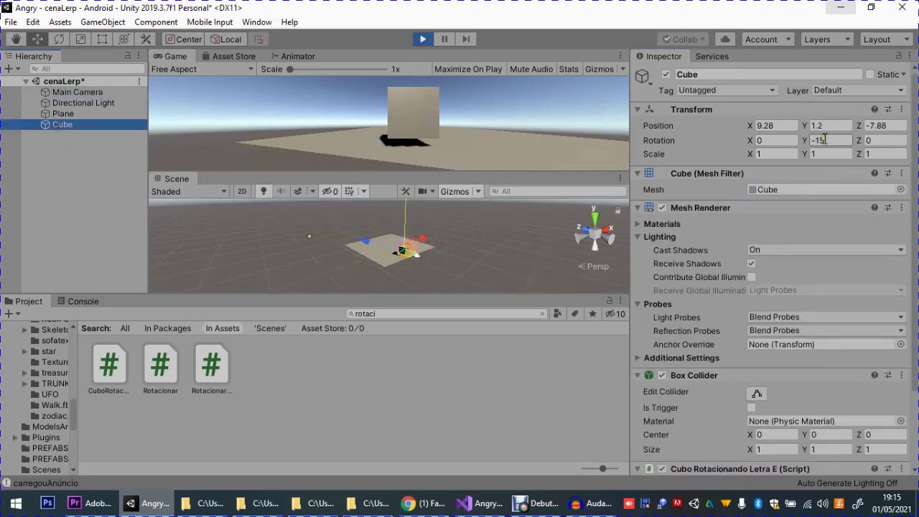
click(825, 140)
text(15)
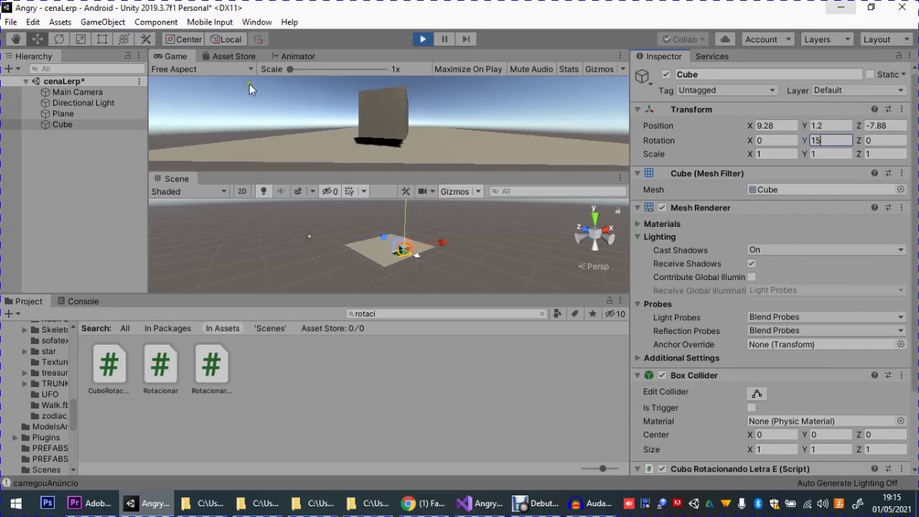
click(59, 93)
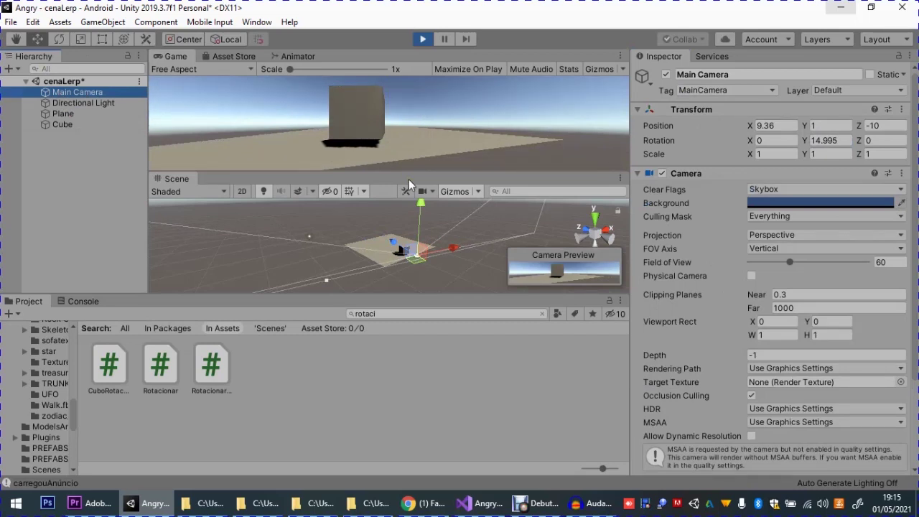
Stop Play mode so the Main Camera's Y rotation returns to 0
click(430, 39)
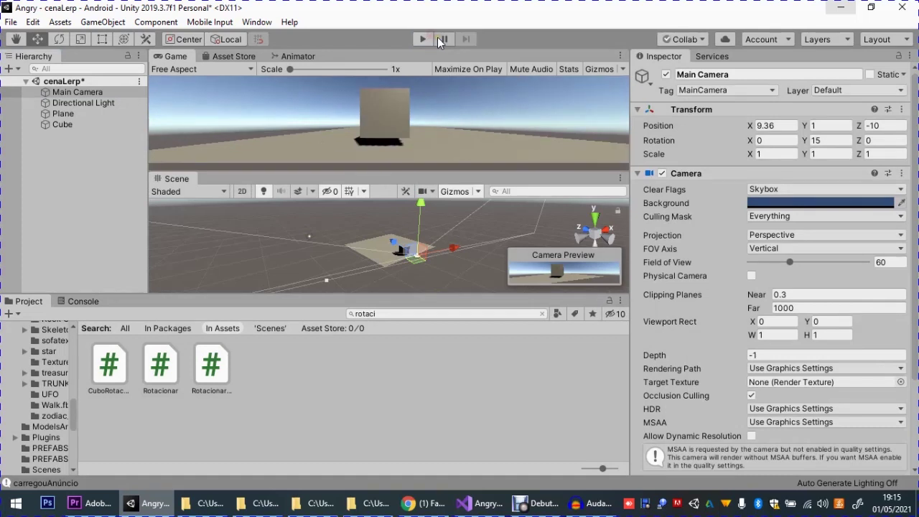
click(440, 43)
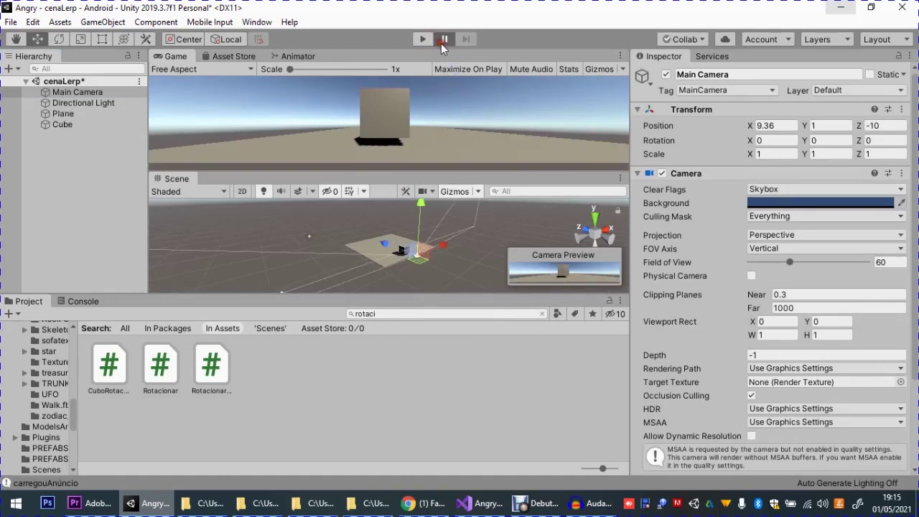
click(528, 502)
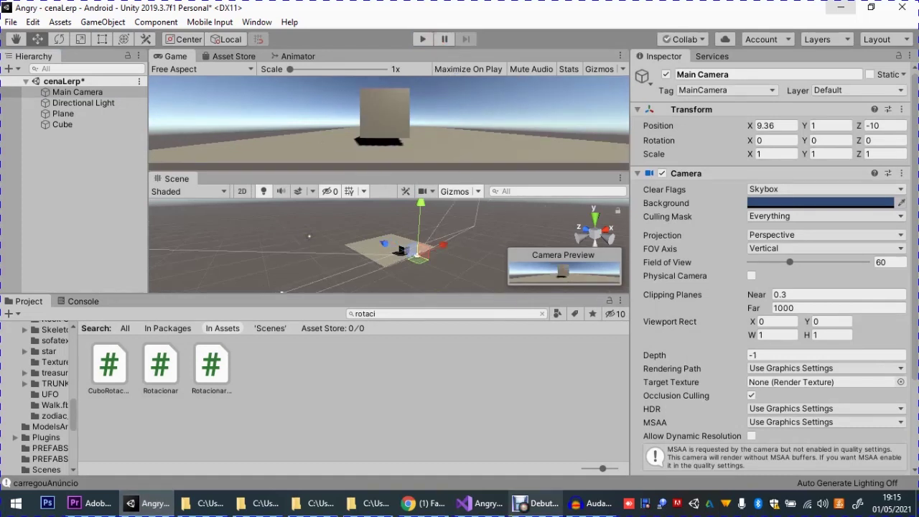